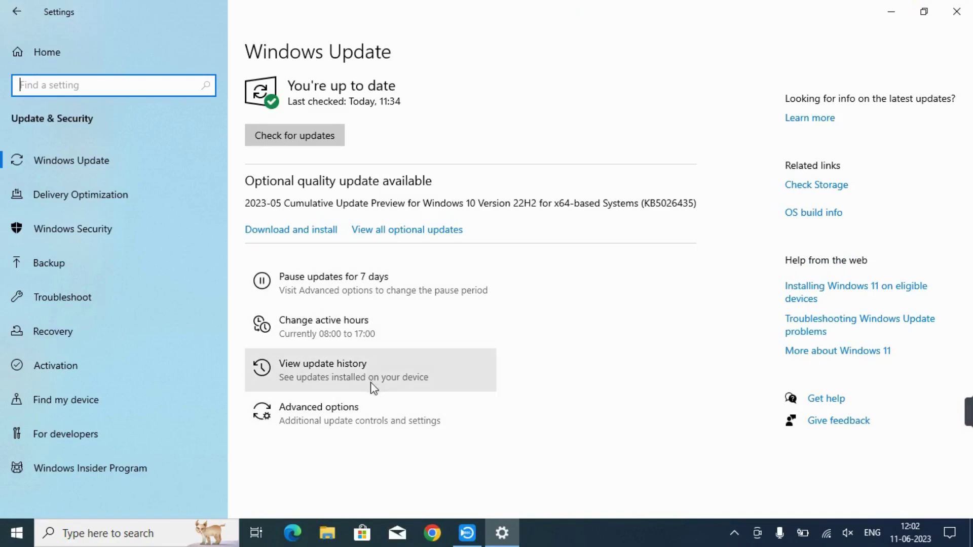
Step: Open the advanced options of Windows Update and pause updates until 16 July 2023
click(377, 403)
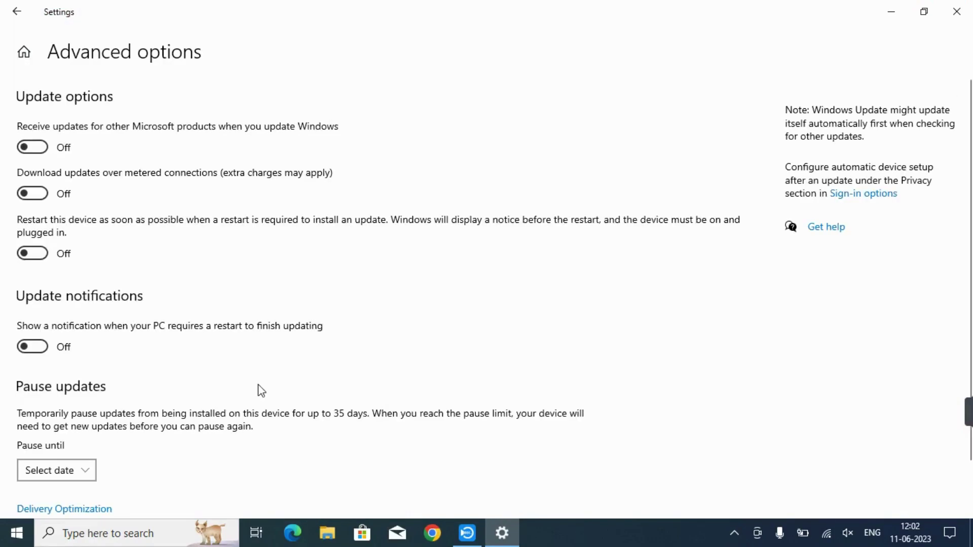
scroll(260, 391, down, 2)
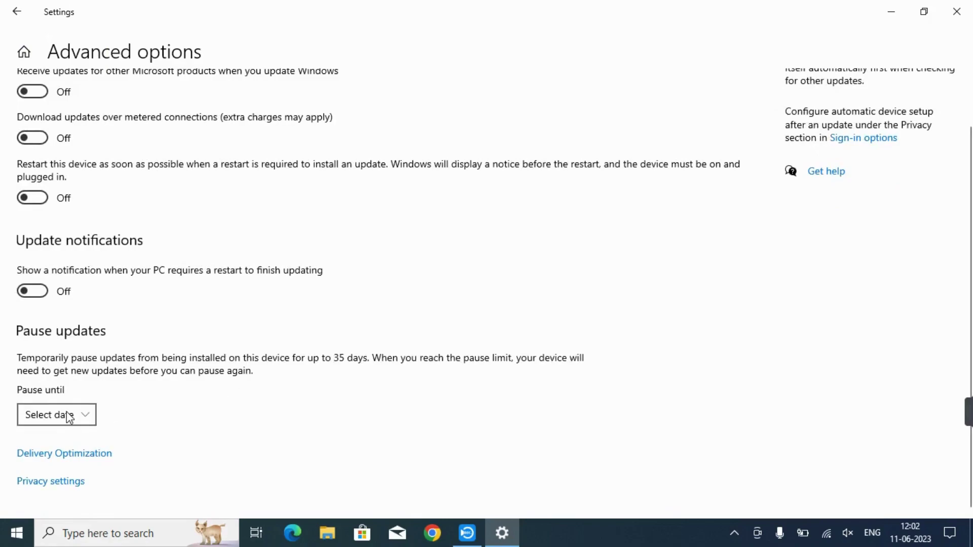
click(65, 412)
scroll(68, 416, down, 3)
scroll(67, 413, down, 6)
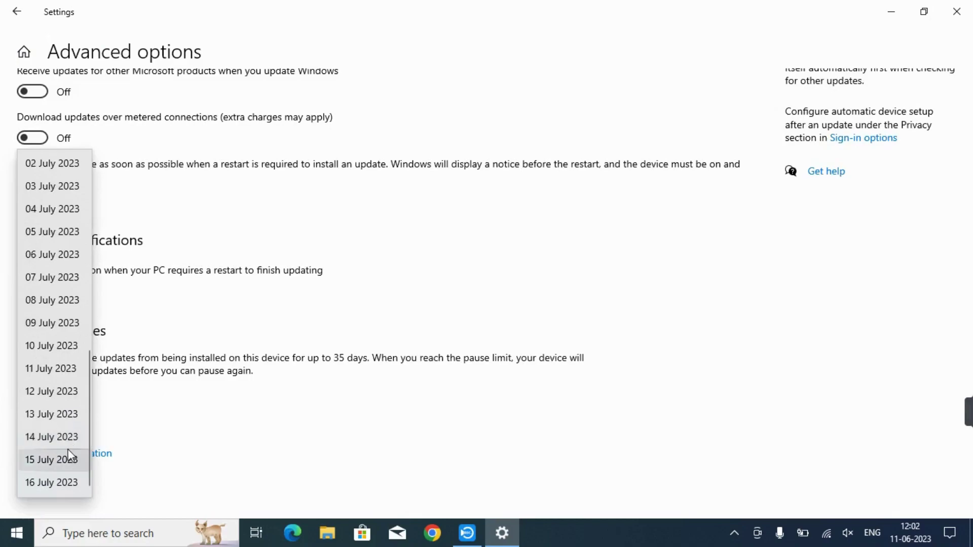
click(70, 488)
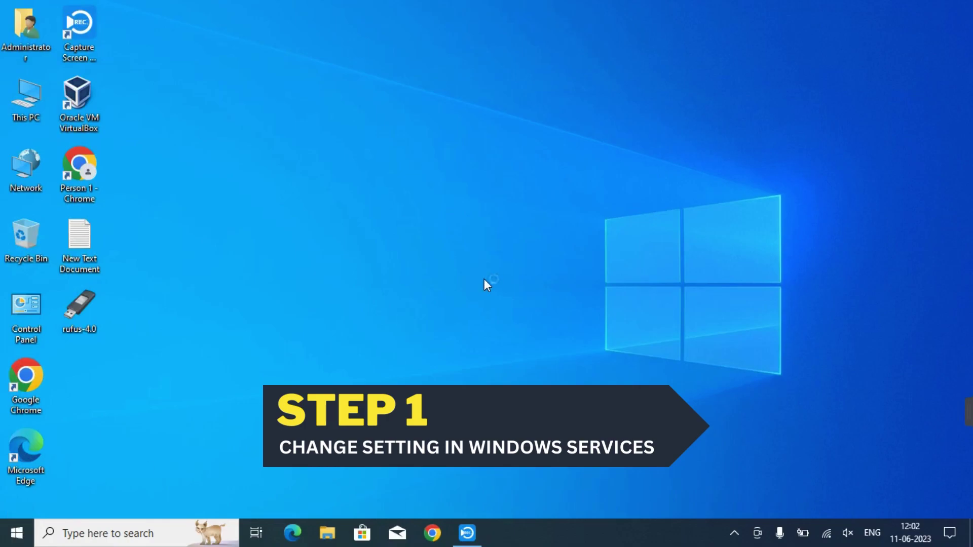
Step: Open the Windows Services console by running services.msc
key(super+r)
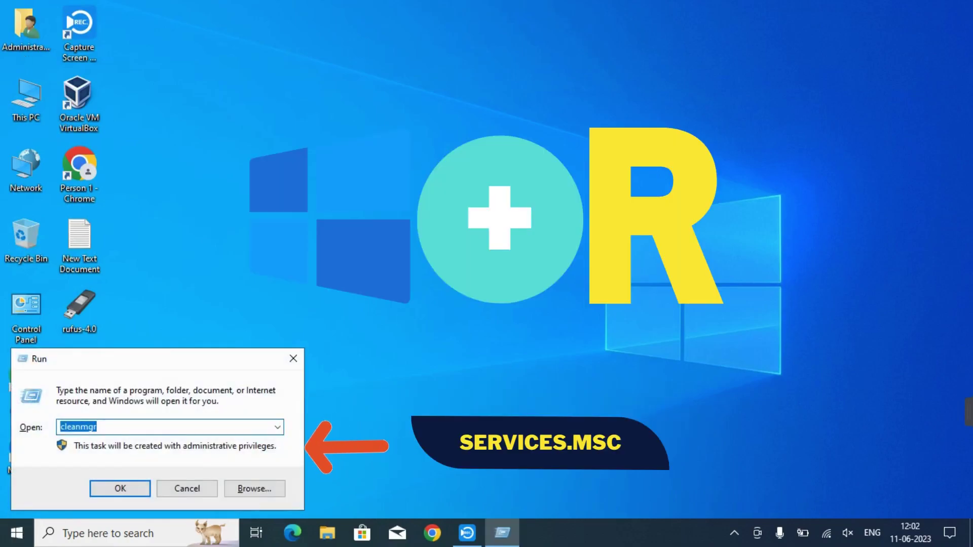
text(ser)
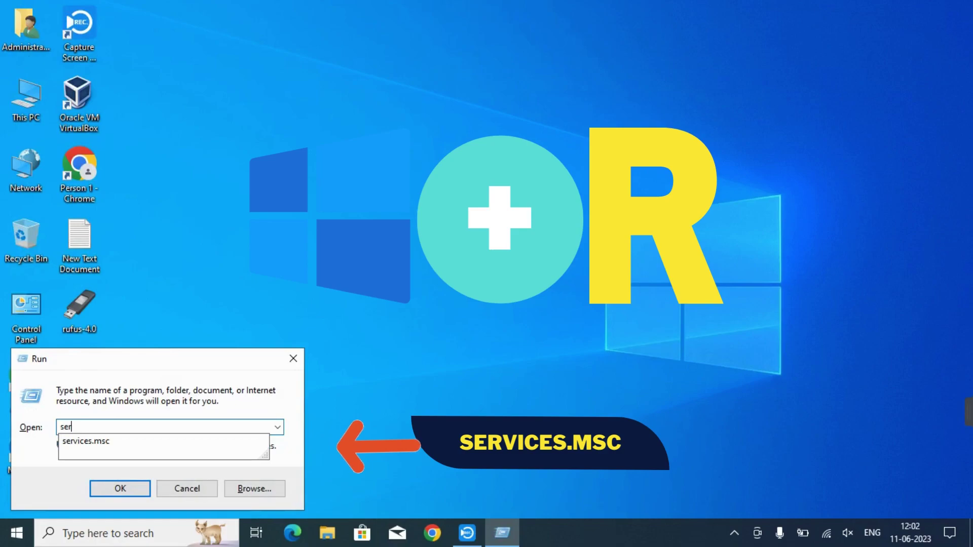
text(vices)
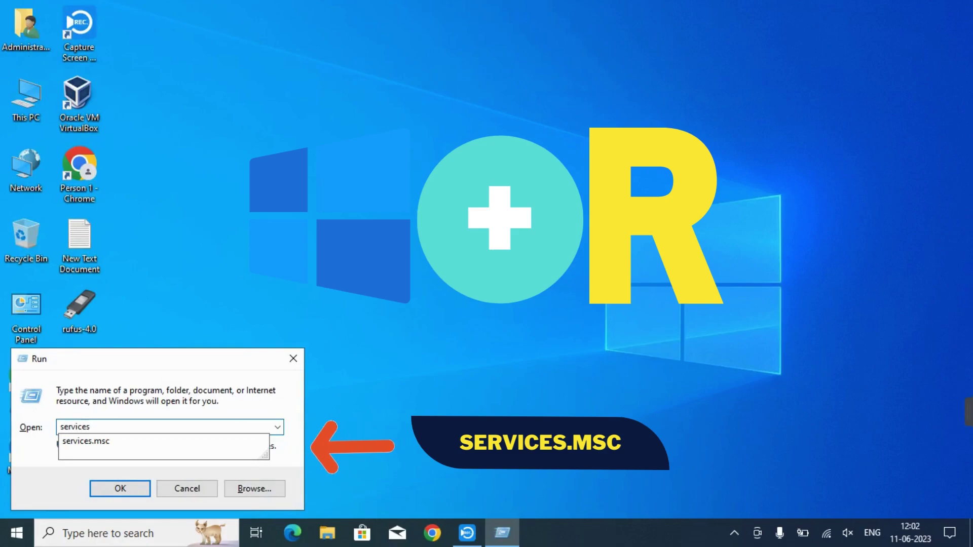
text(.msc)
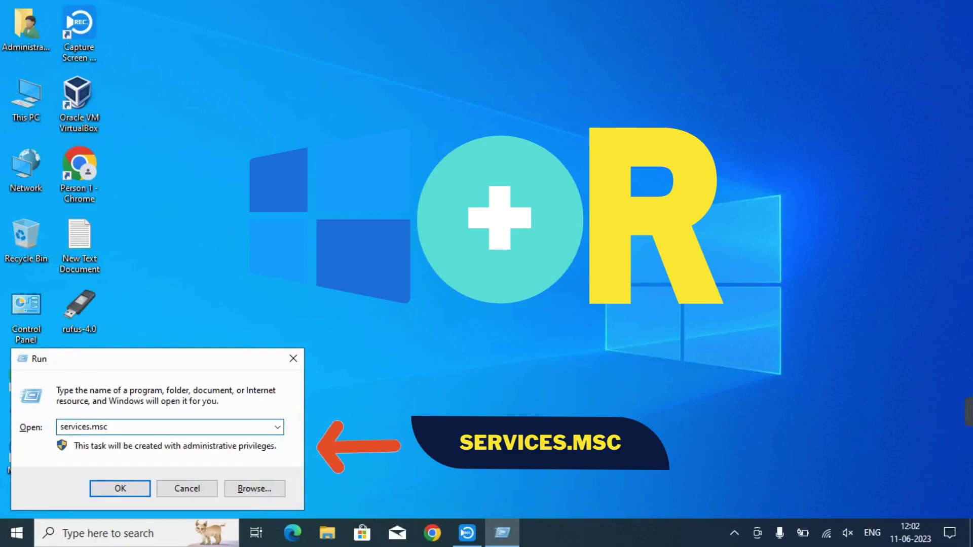
key(Return)
Step: Find the Windows Update service in the services list and open its properties
click(348, 224)
text(wi)
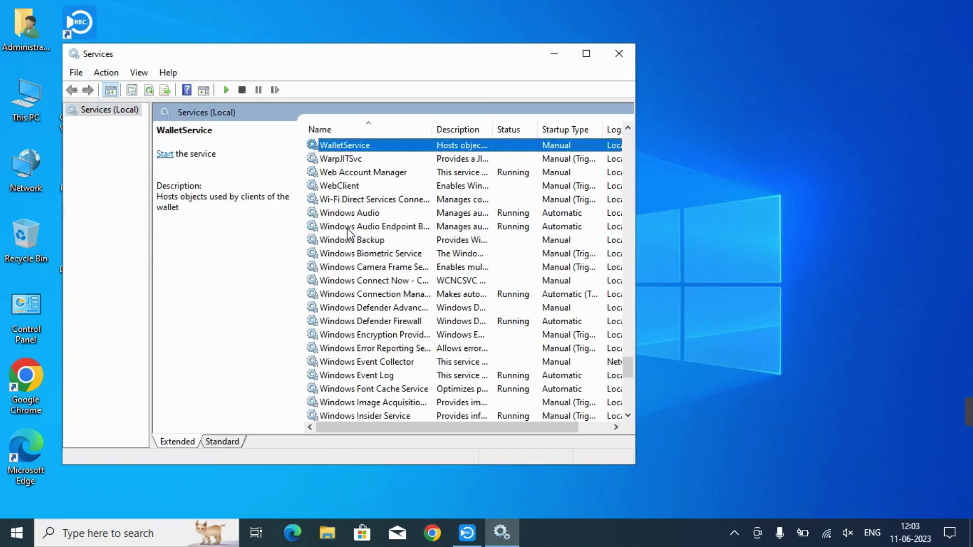
key(Down)
key(Down)
key(Down)
key(Down)
key(Down)
key(Down)
key(Down)
key(Down)
key(Down)
key(Down)
key(Down)
key(Down)
key(Down)
key(Down)
key(Down)
key(Down)
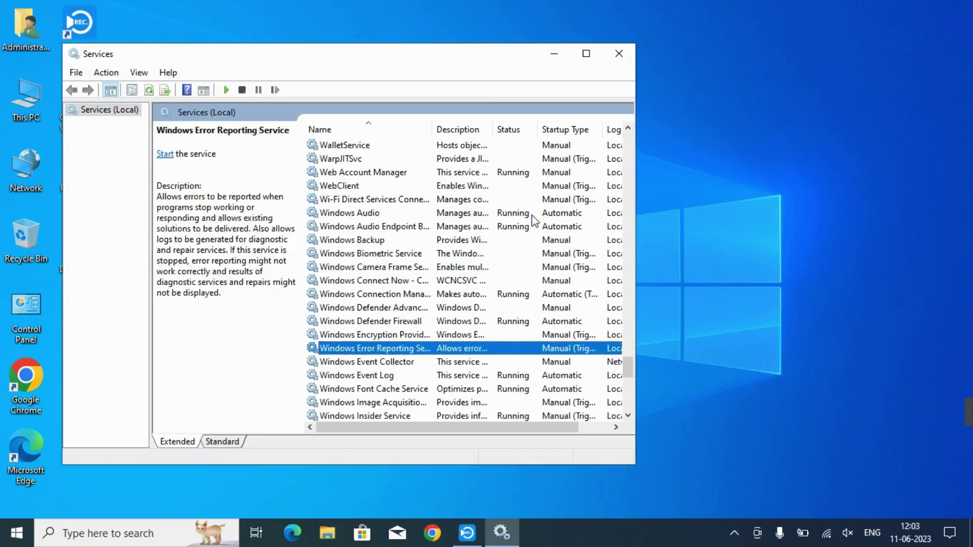
scroll(531, 215, down, 7)
key(Down)
key(Down)
key(Down)
key(Down)
key(Down)
key(Down)
key(Down)
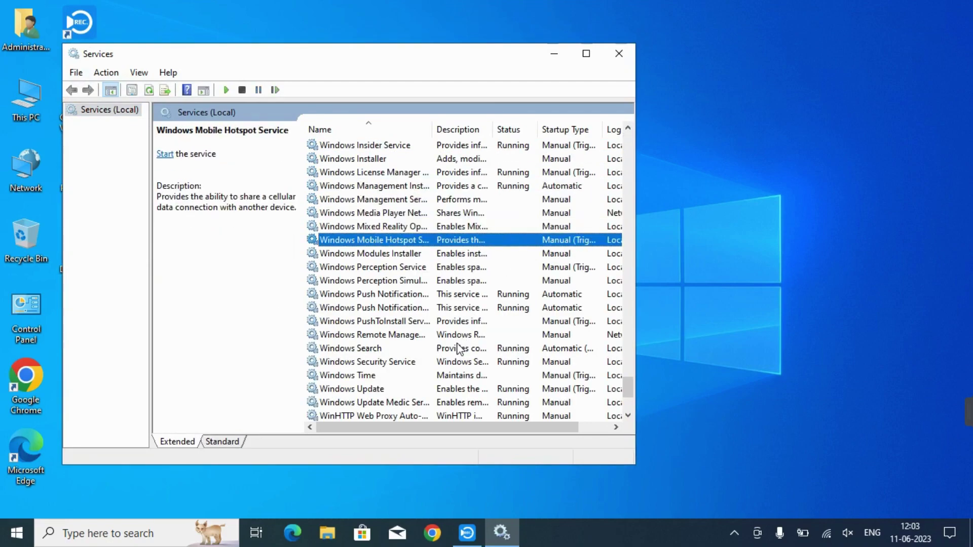
scroll(449, 395, down, 2)
scroll(449, 395, down, 2)
double_click(428, 240)
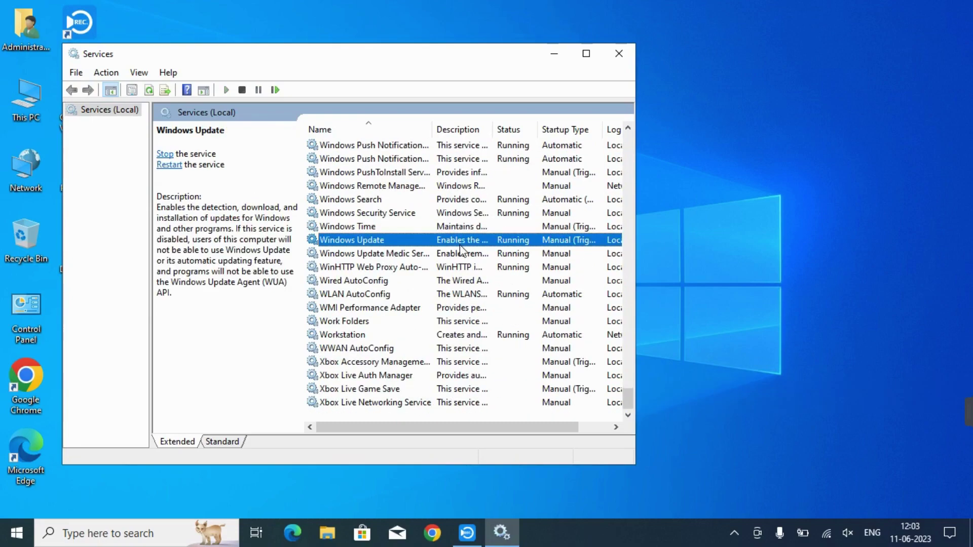
Step: Set the Windows Update service's startup type to Disabled, apply the change and close the Services window
click(416, 247)
click(397, 248)
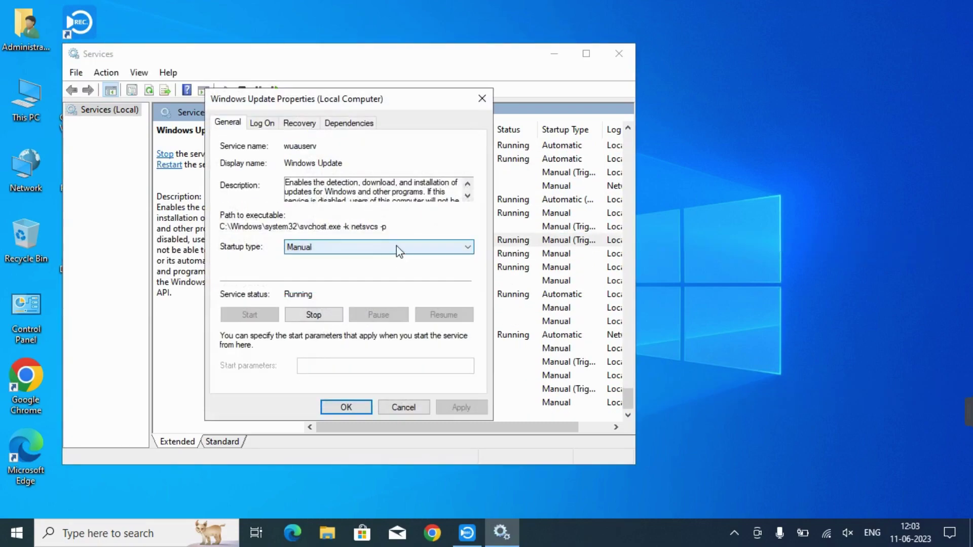
click(398, 248)
click(391, 288)
click(460, 407)
click(346, 408)
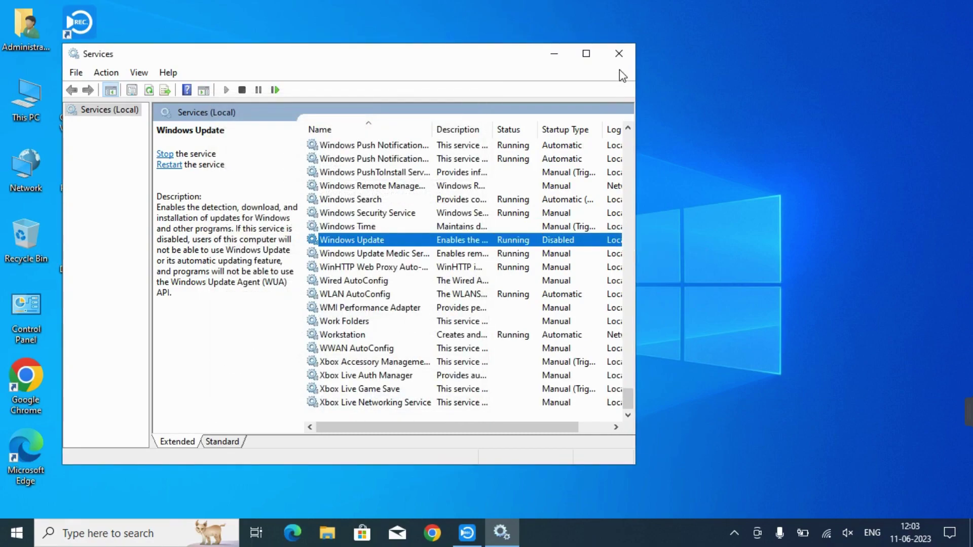
click(621, 56)
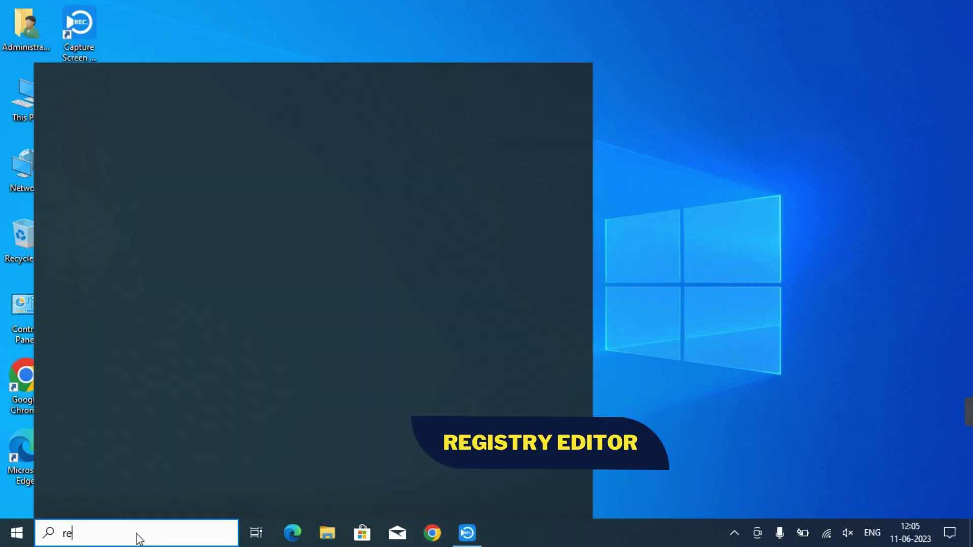
Step: Open Registry Editor and expand HKEY_LOCAL_MACHINE and its SOFTWARE key
text(g)
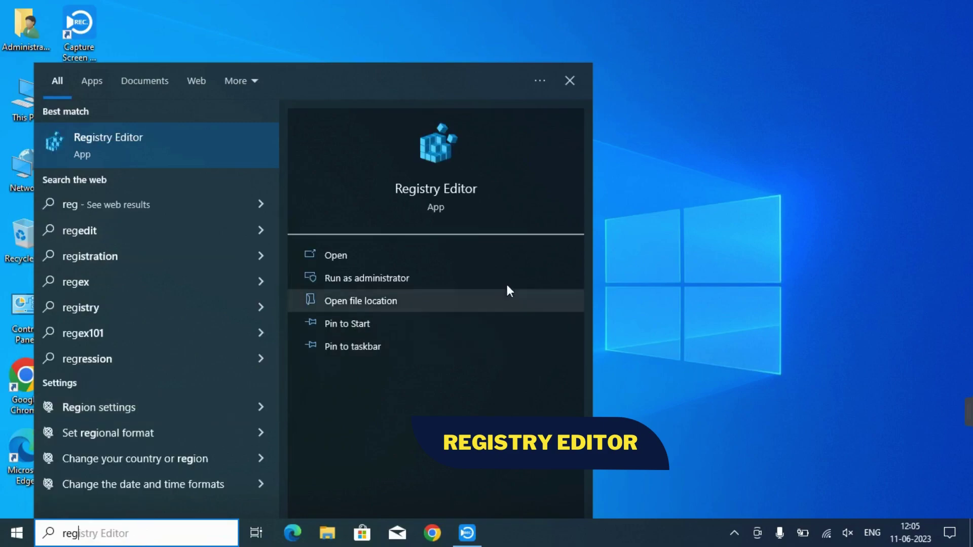
click(549, 265)
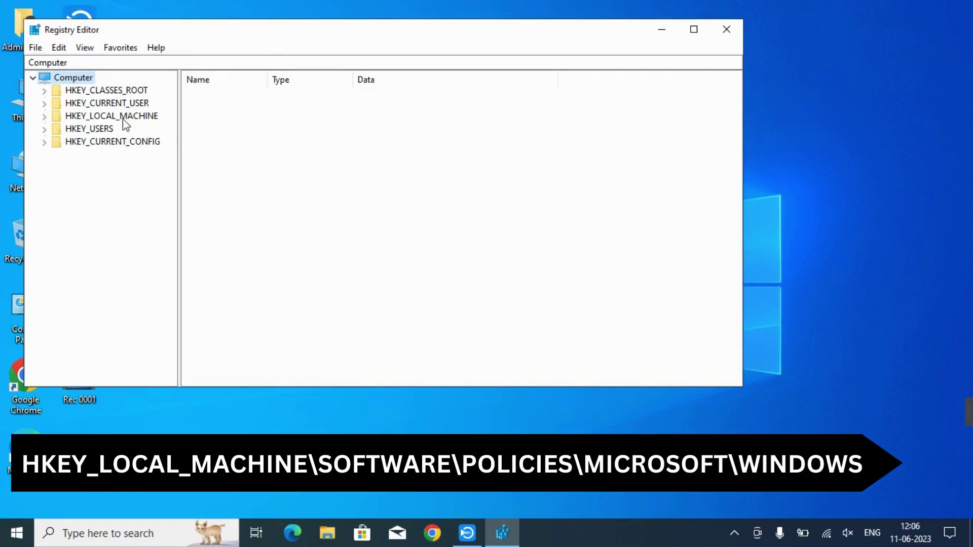
click(107, 117)
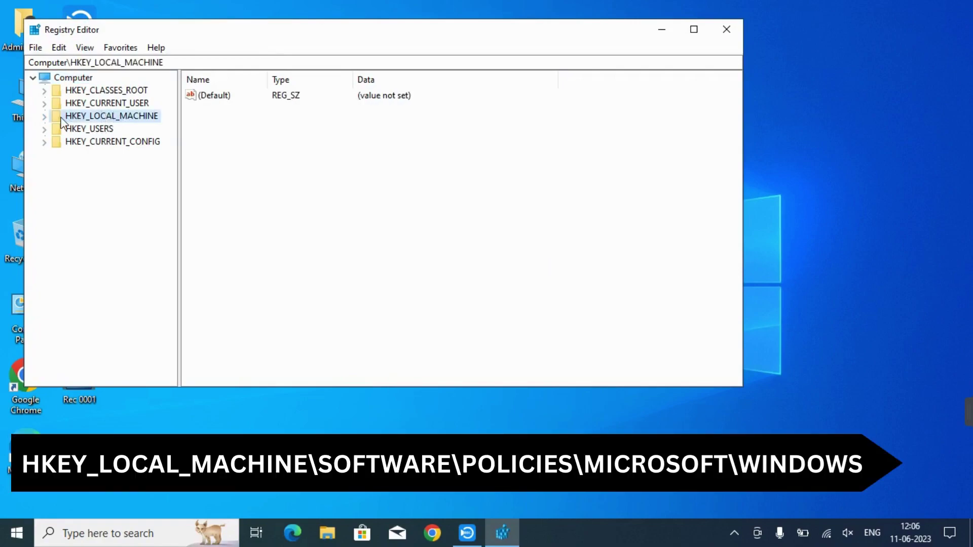
click(44, 116)
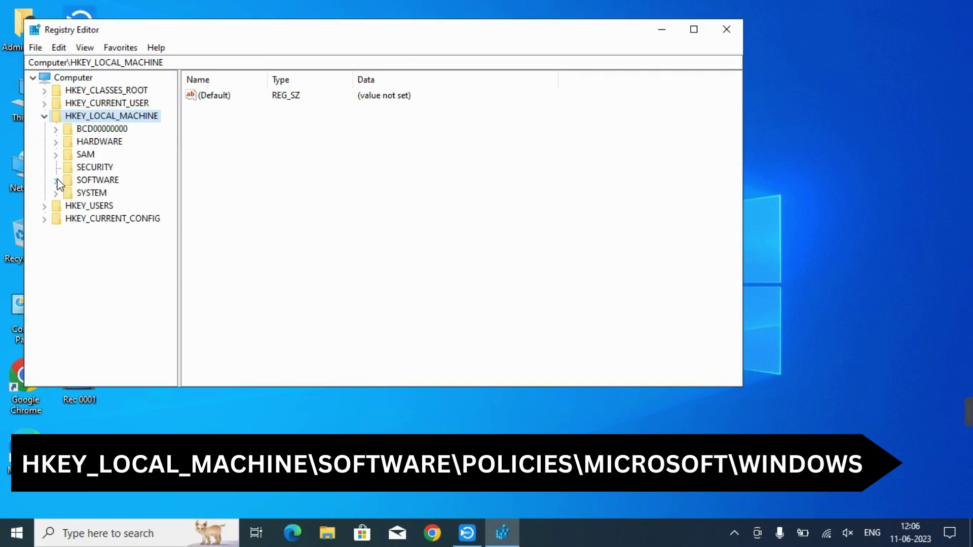
click(98, 180)
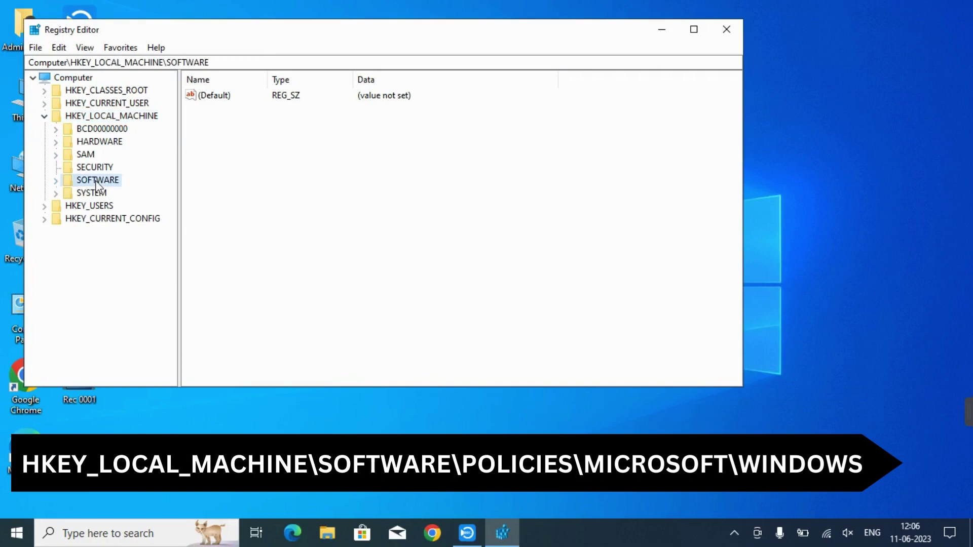
click(55, 181)
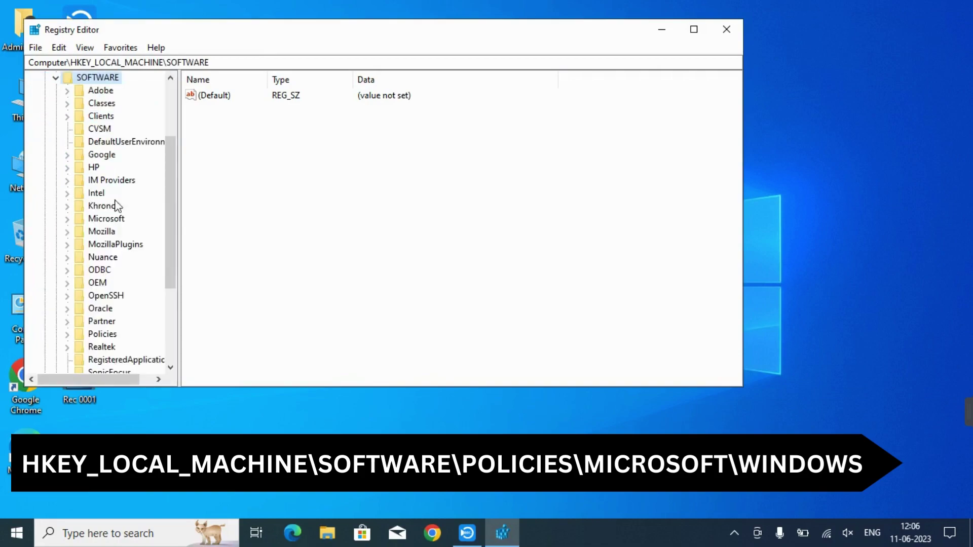
Step: Expand the Policies\Microsoft\Windows path beneath the SOFTWARE key
scroll(137, 205, down, 1)
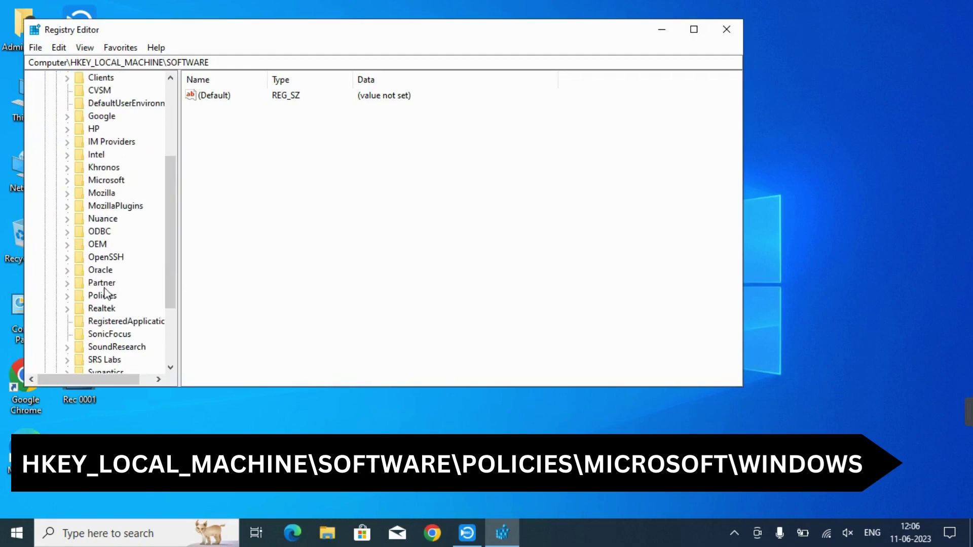
click(104, 295)
click(67, 296)
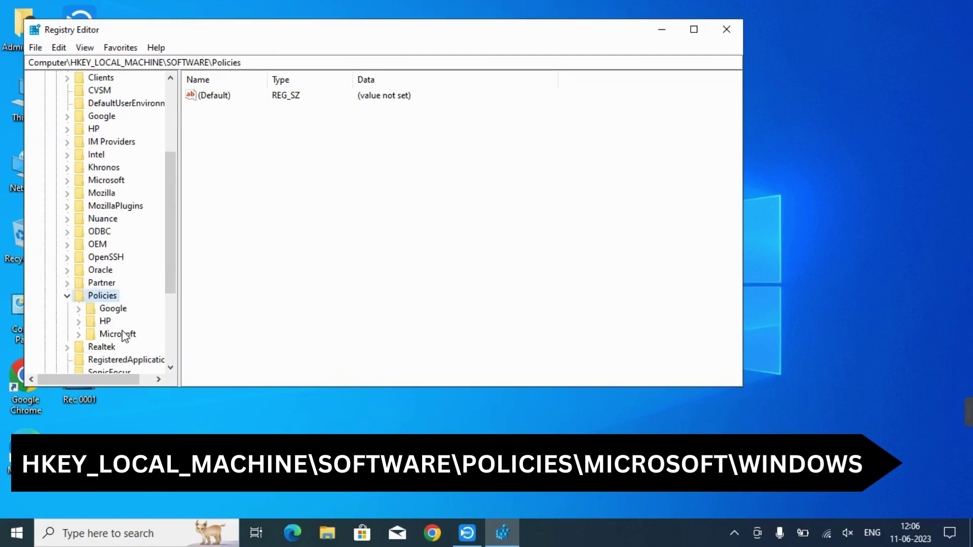
click(124, 334)
click(79, 336)
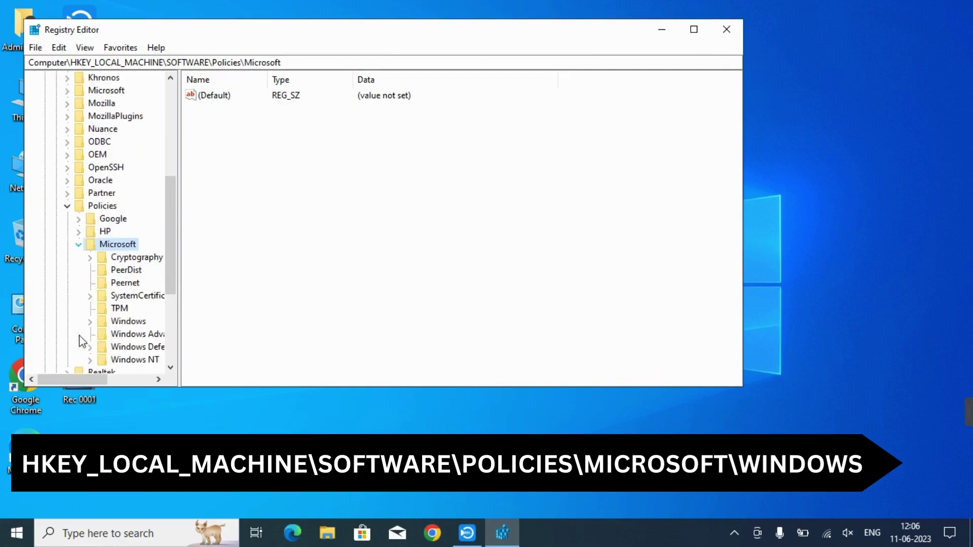
click(135, 322)
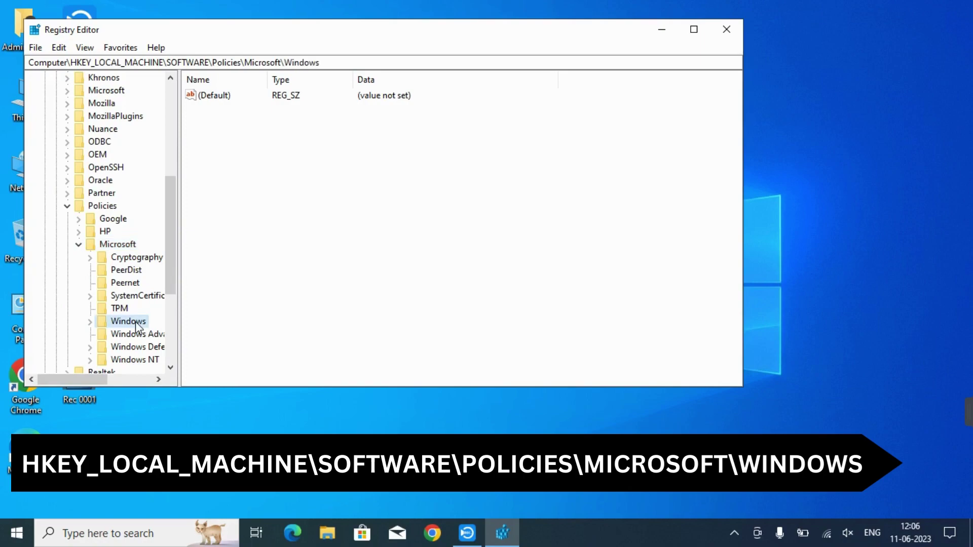
click(91, 321)
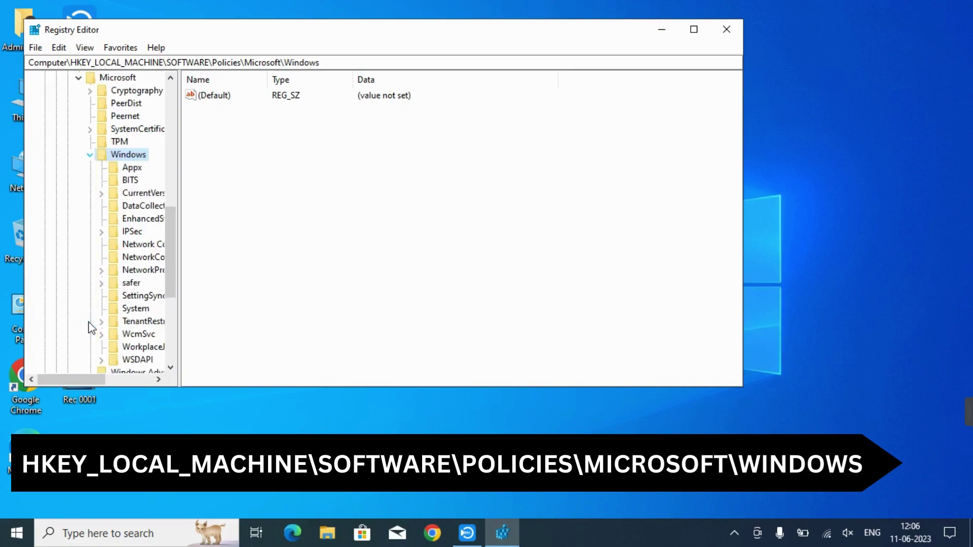
Step: Create a new key named WindowsUpdate under the Policies\Microsoft\Windows key
right_click(137, 154)
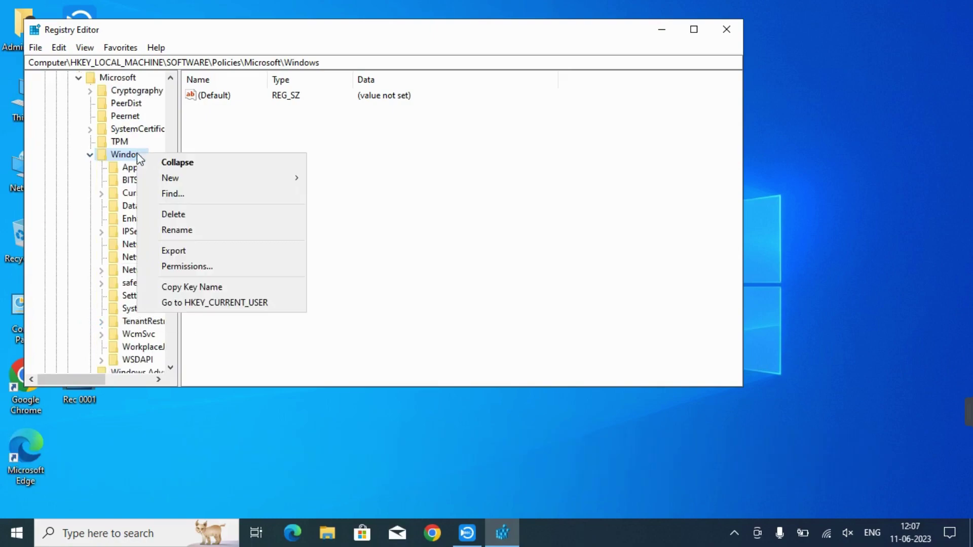
mouse_move(218, 189)
click(348, 179)
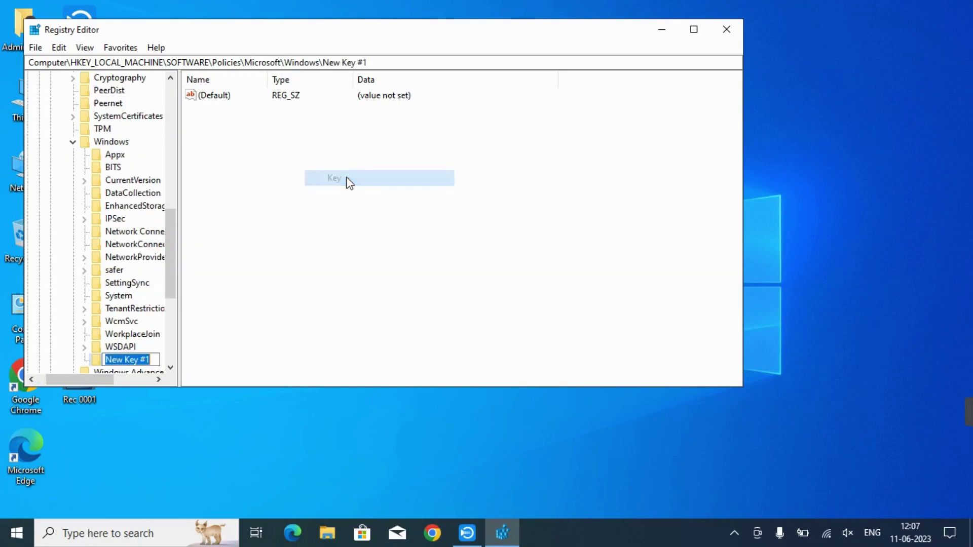
text(W)
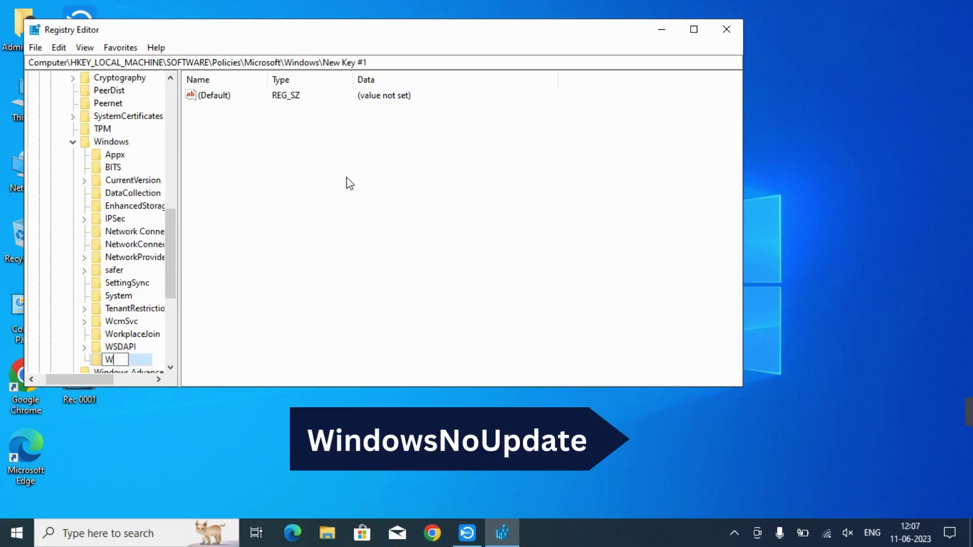
text(indowsUpdate)
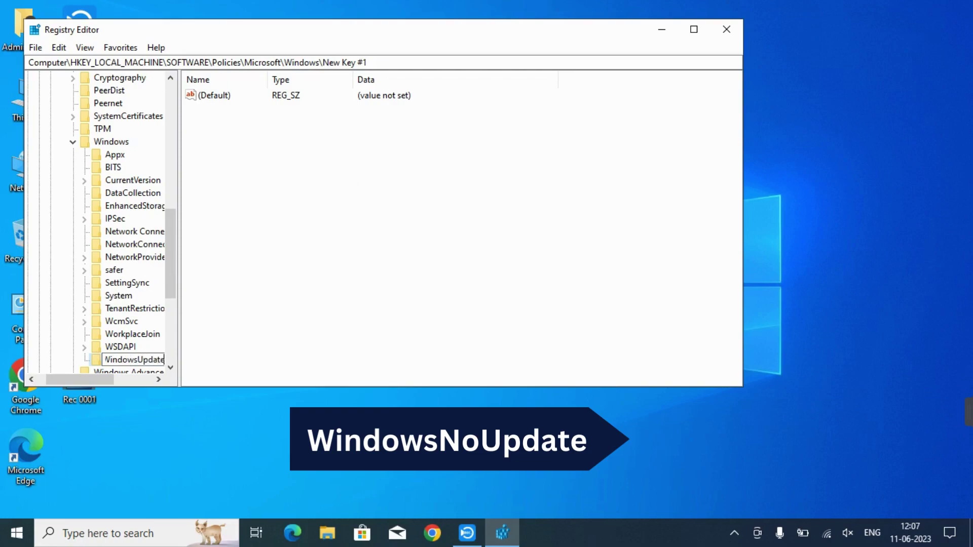
click(349, 184)
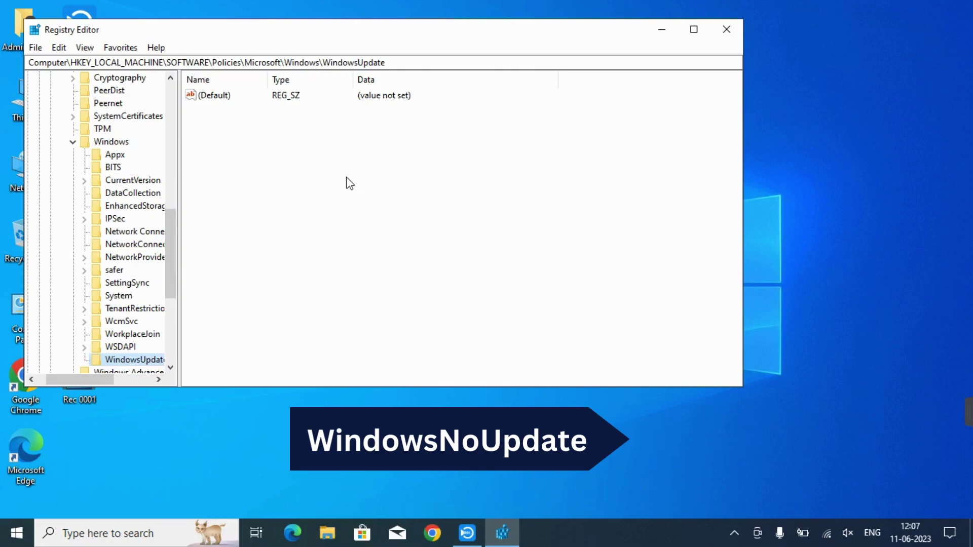
Step: Create a subkey named AU inside the WindowsUpdate key
right_click(134, 360)
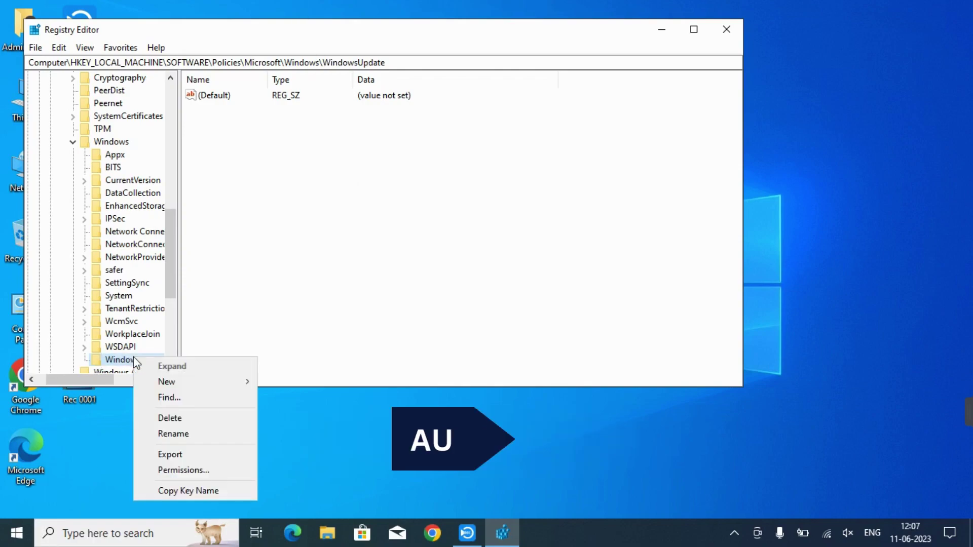
mouse_move(206, 385)
click(293, 385)
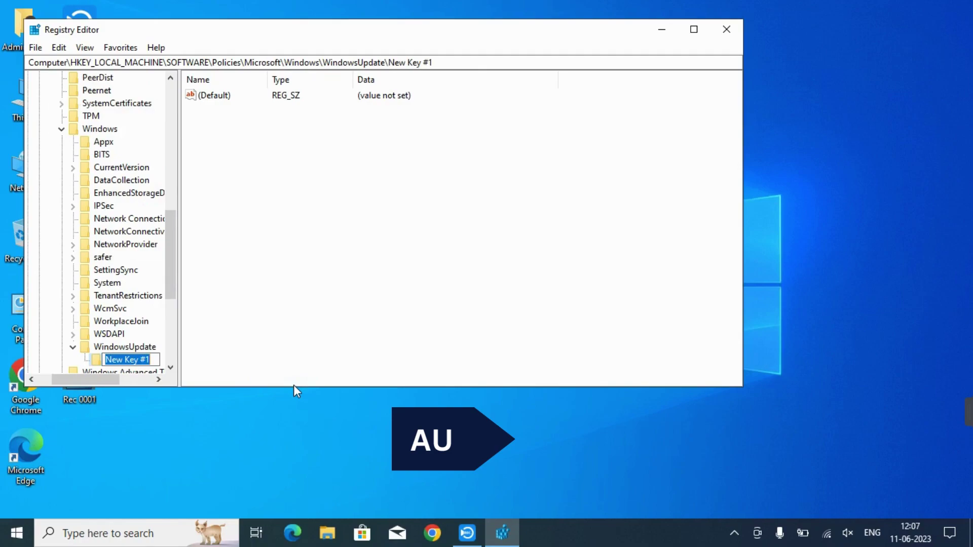
text(AU)
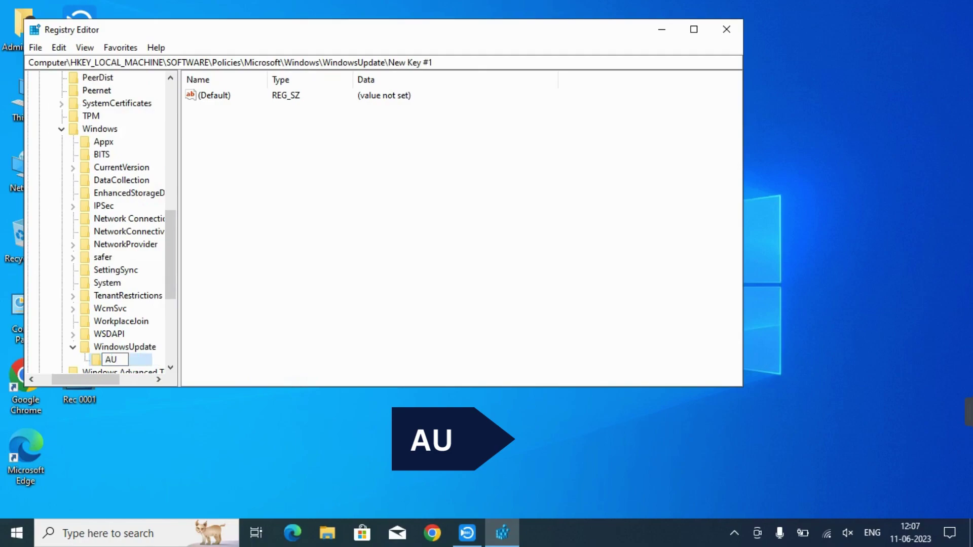
key(Return)
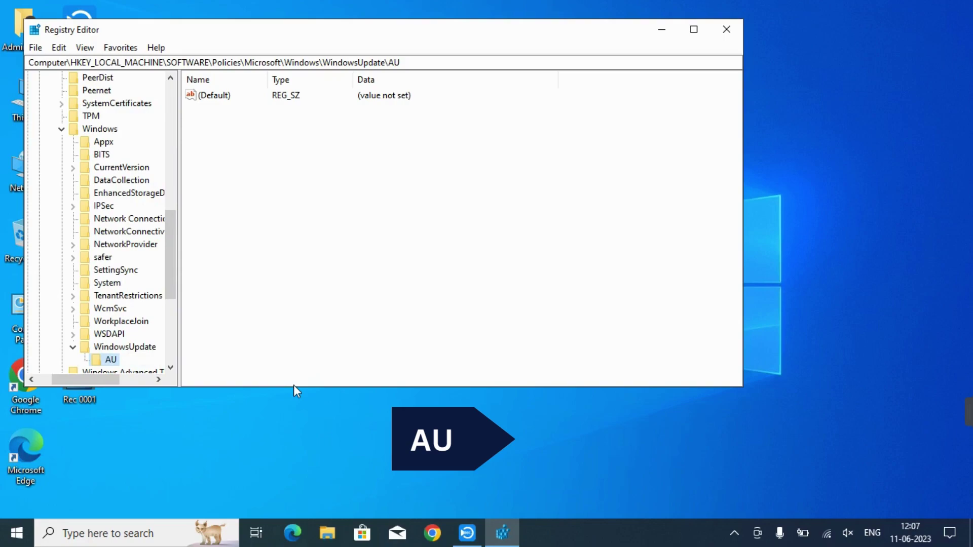
Step: Create a DWORD (32-bit) value named NoAutoUpdate in the AU key, then open its value data and confirm it
click(347, 187)
right_click(345, 182)
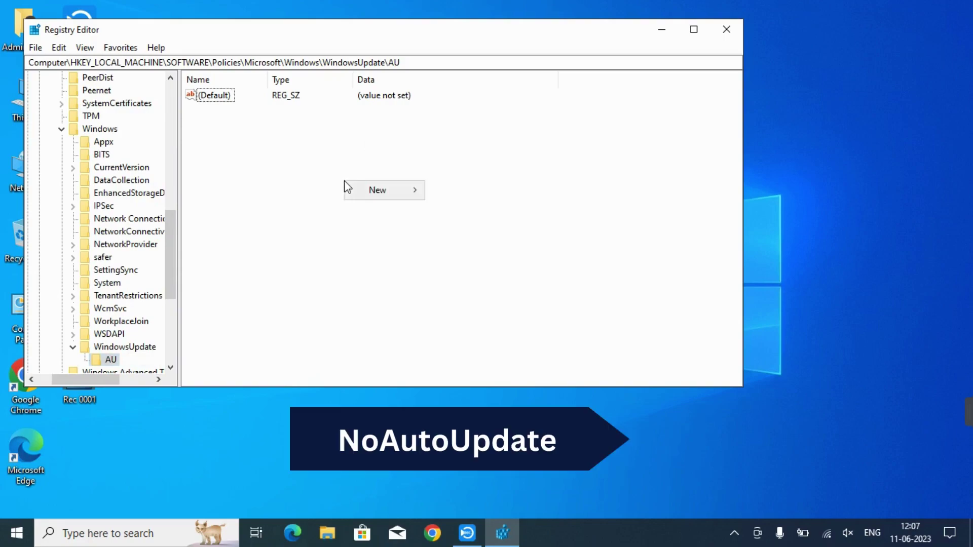
mouse_move(413, 190)
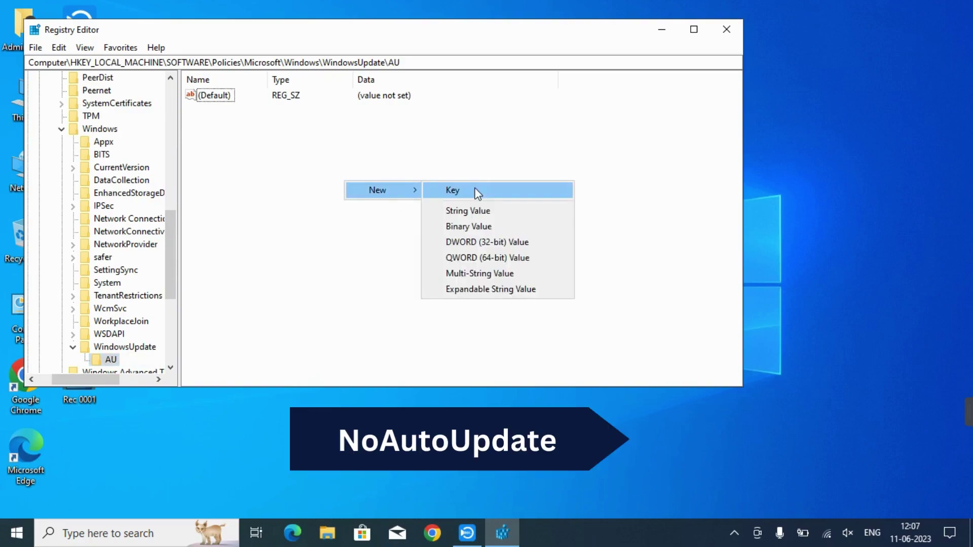
click(476, 243)
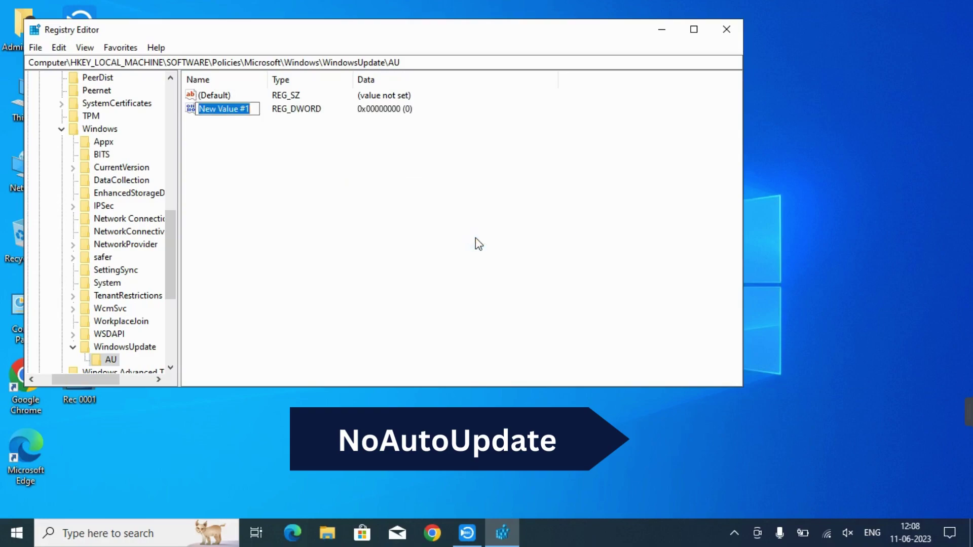
text(NoAutoUpdate)
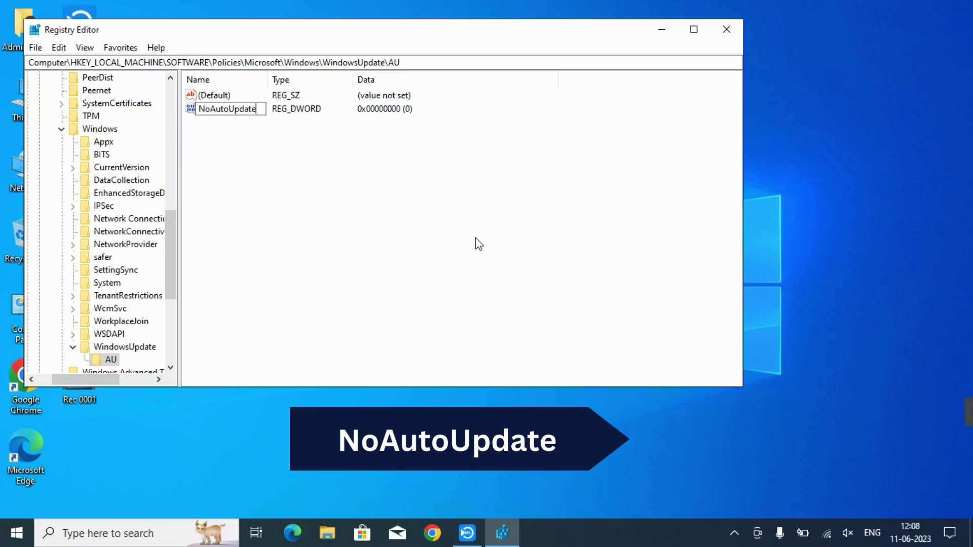
key(Return)
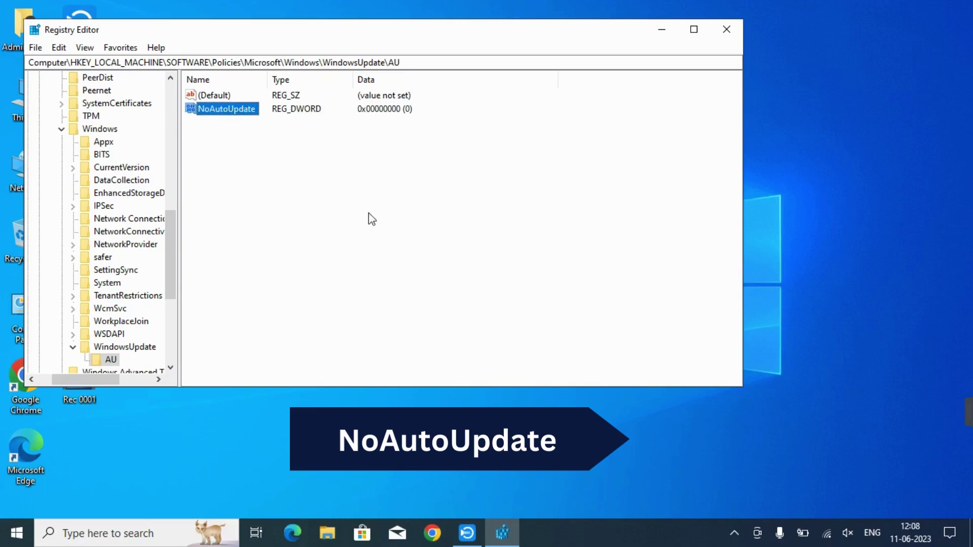
double_click(228, 109)
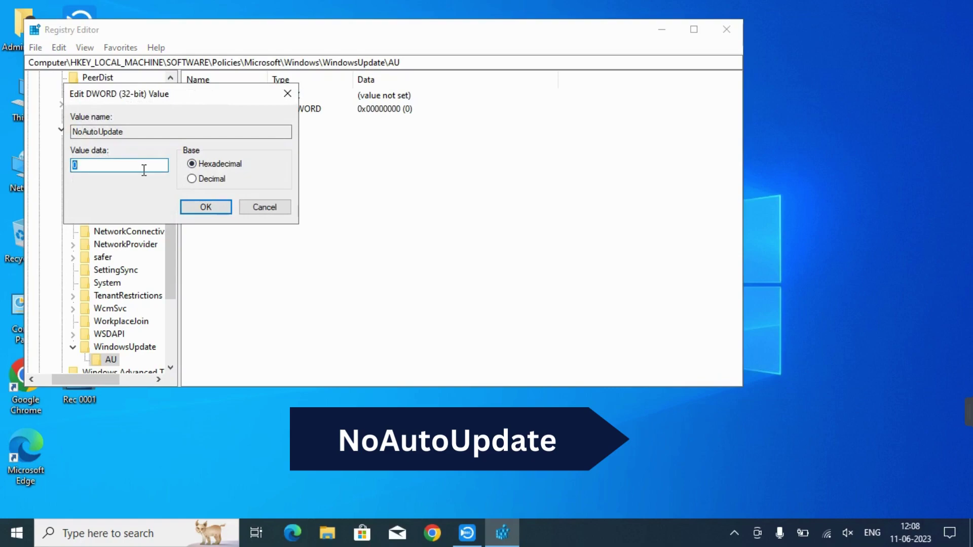
click(205, 207)
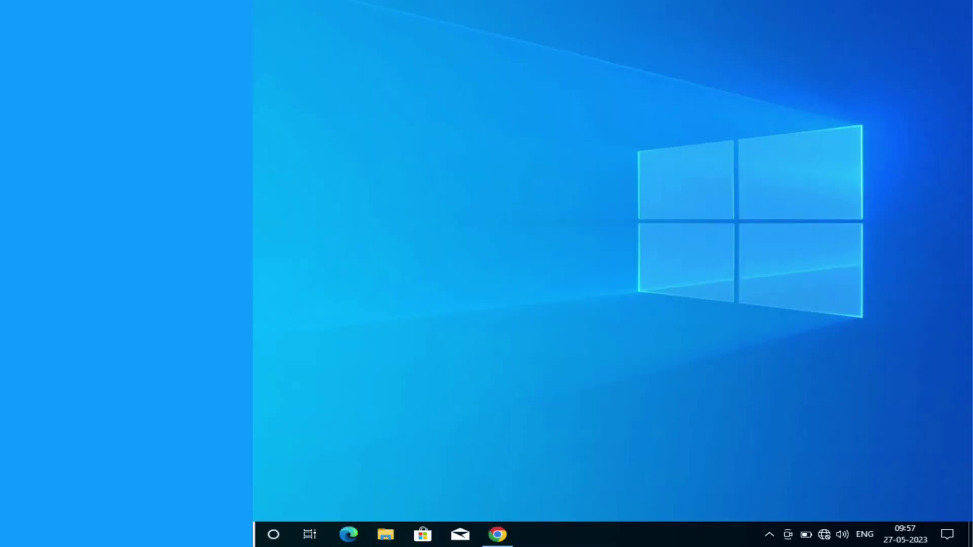
Step: Restart the computer to apply the registry change, choosing to restart anyway even though someone else is using the PC
click(18, 535)
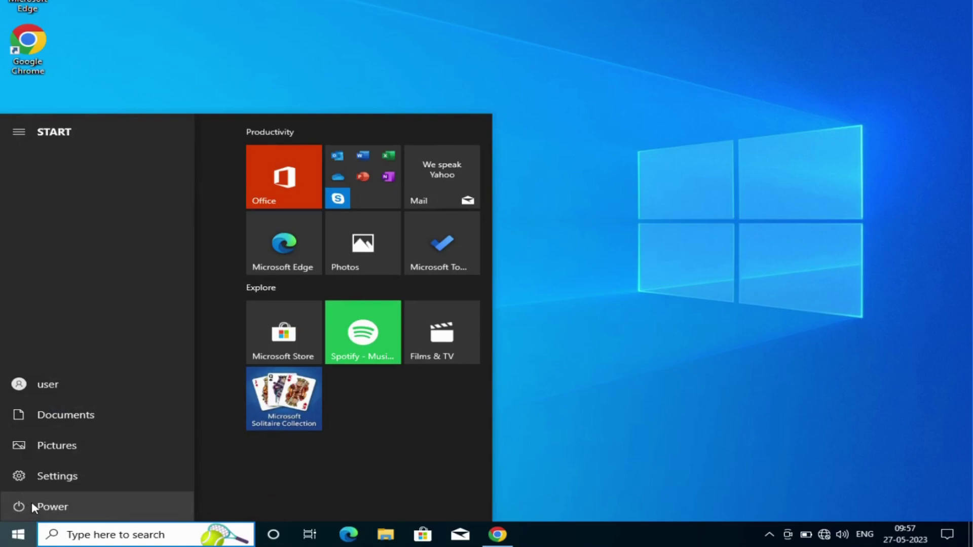
click(17, 505)
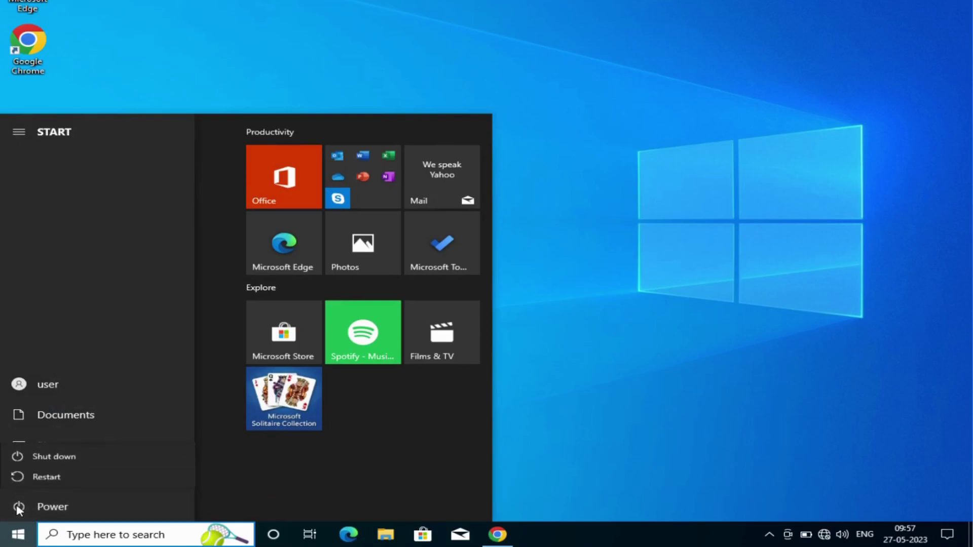
click(66, 476)
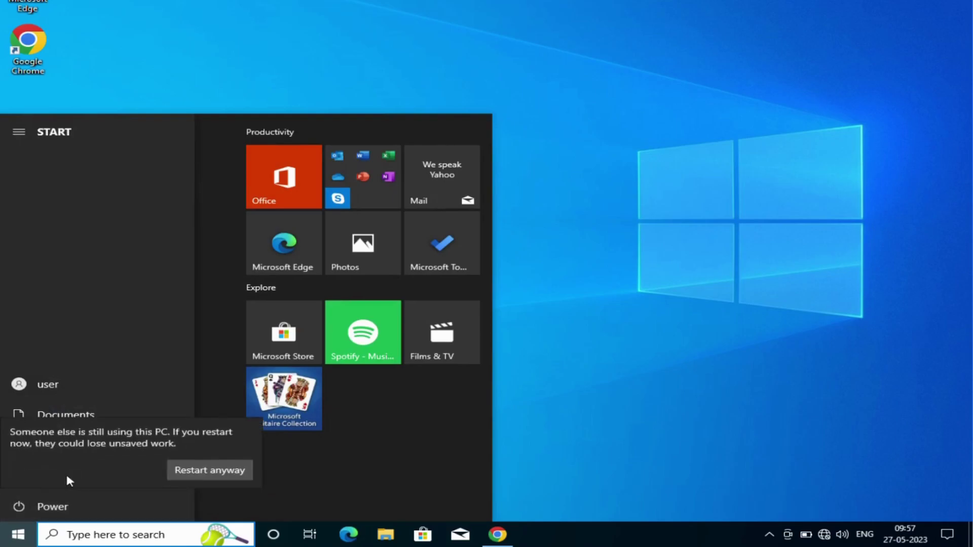
click(225, 475)
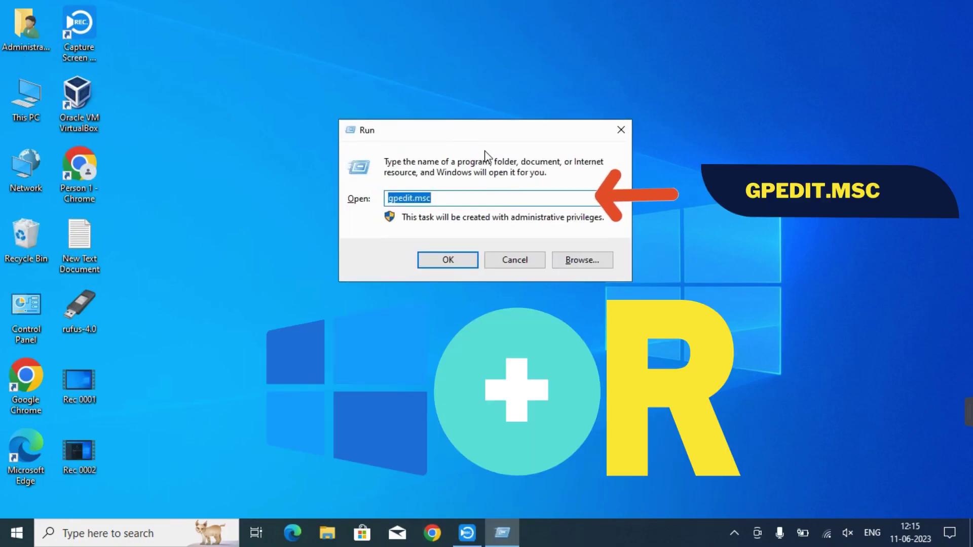
Step: Open the Local Group Policy Editor by running gpedit.msc
text(g)
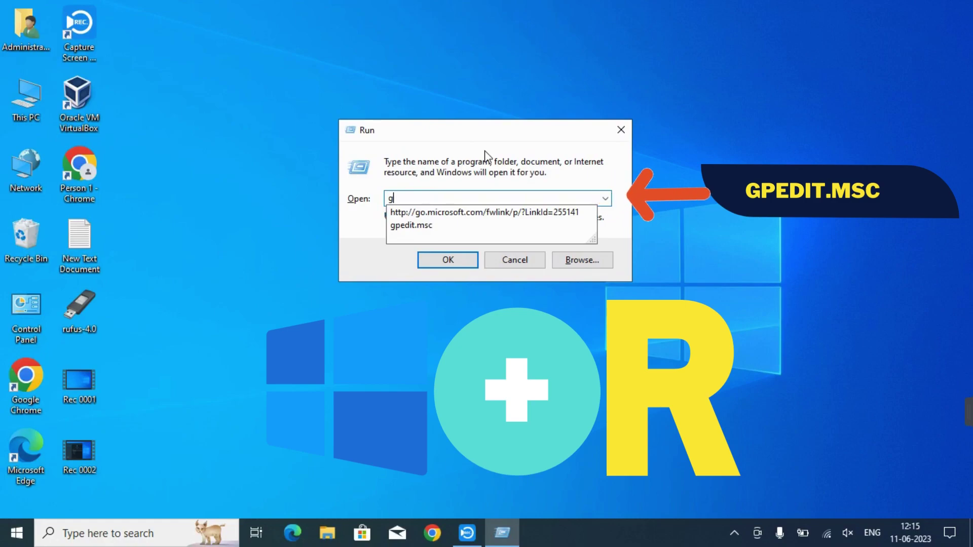
text(pedit)
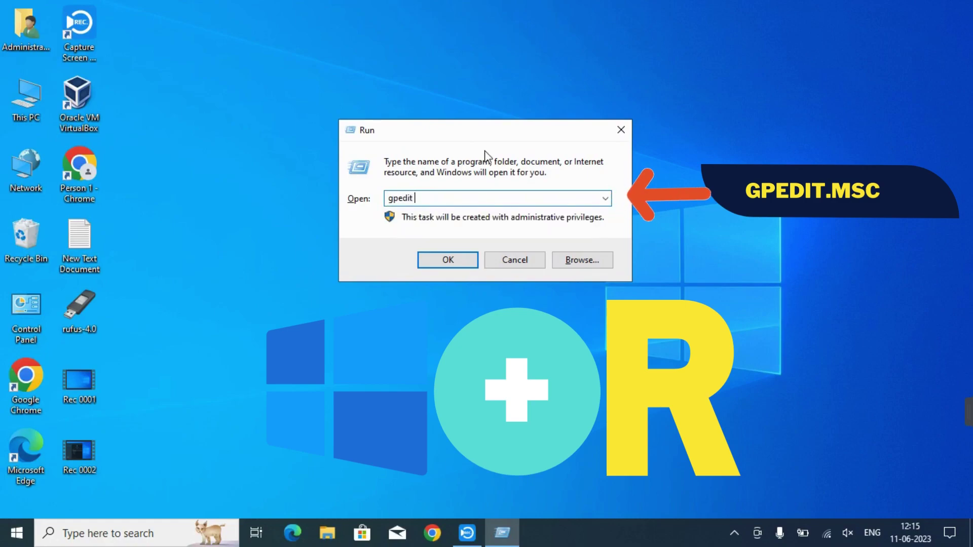
key(BackSpace)
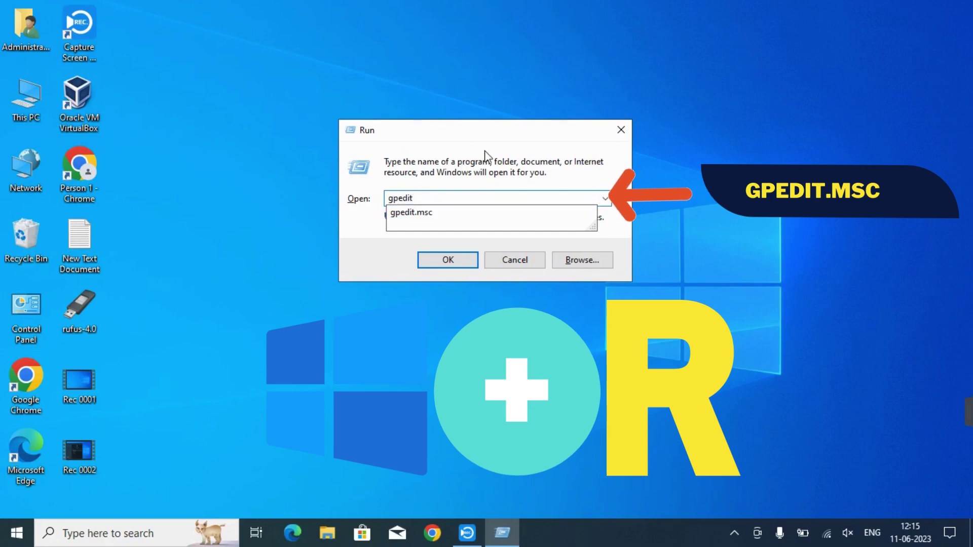
text(.msc)
key(Return)
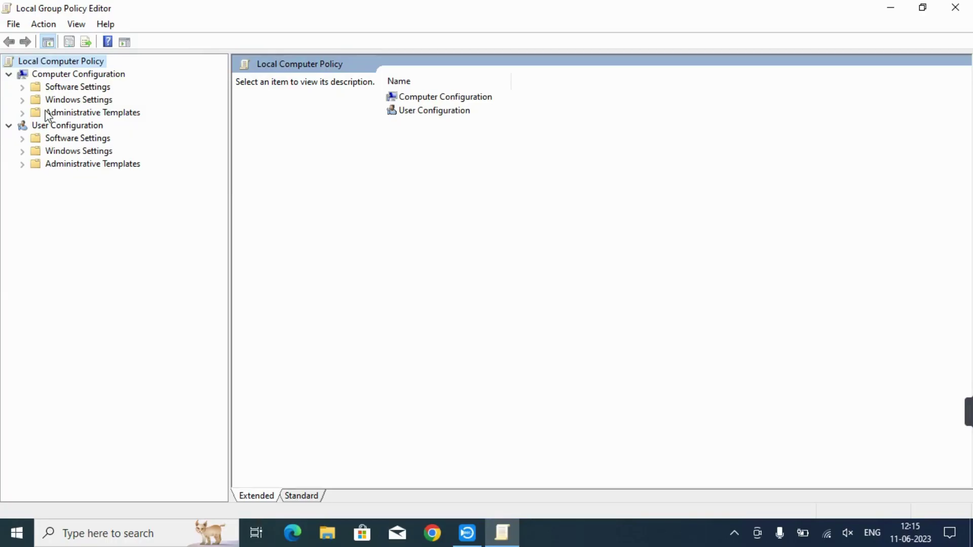
Step: Expand Administrative Templates and Windows Components under Computer Configuration, and open the Windows Update folder
click(23, 114)
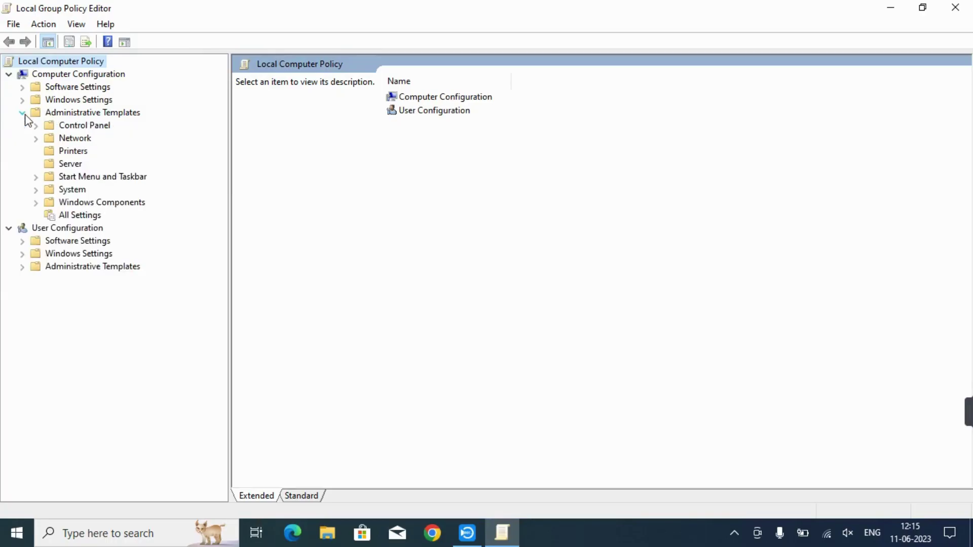
click(35, 203)
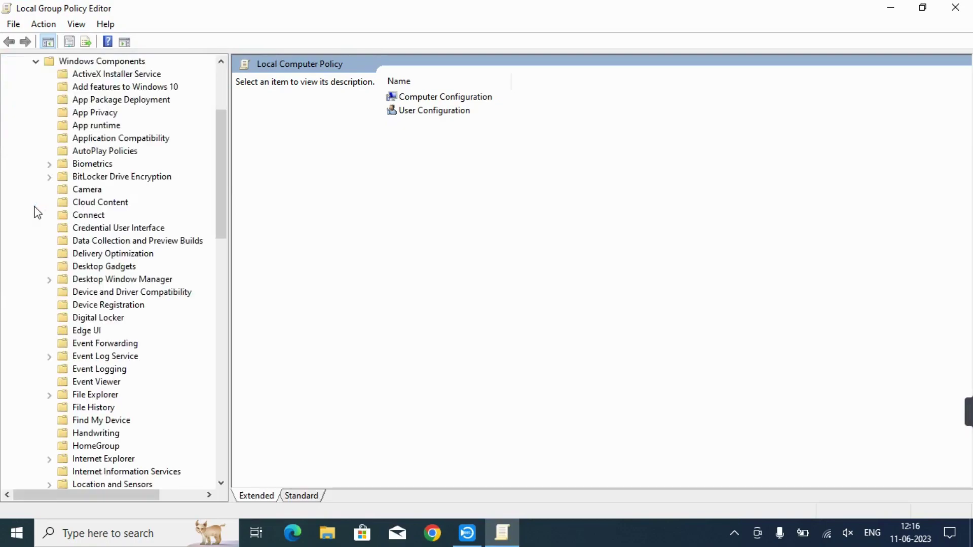
scroll(69, 292, down, 12)
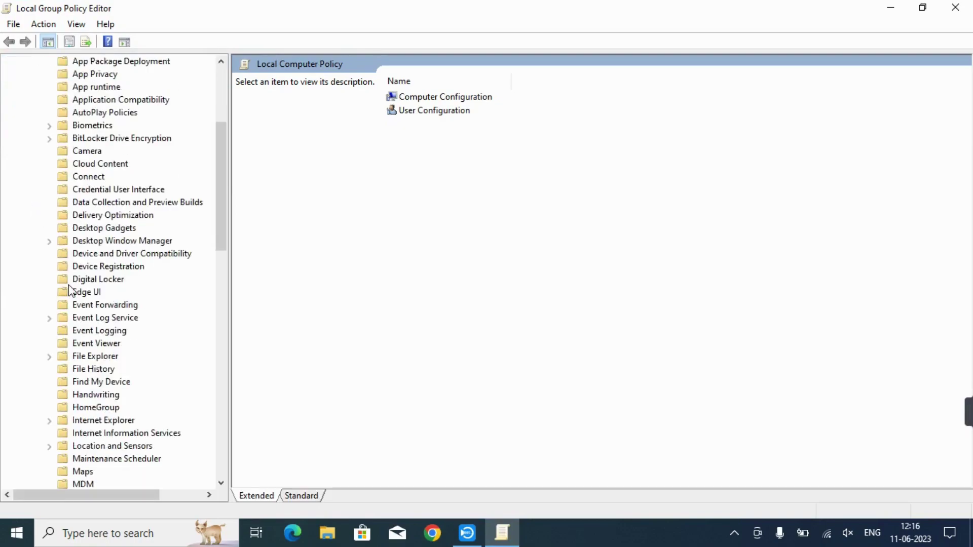
scroll(70, 291, down, 8)
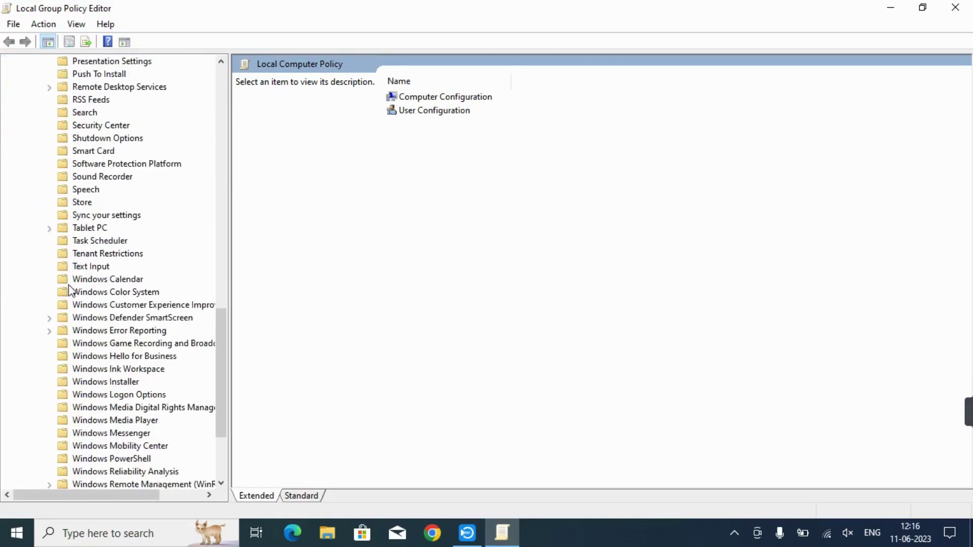
click(77, 399)
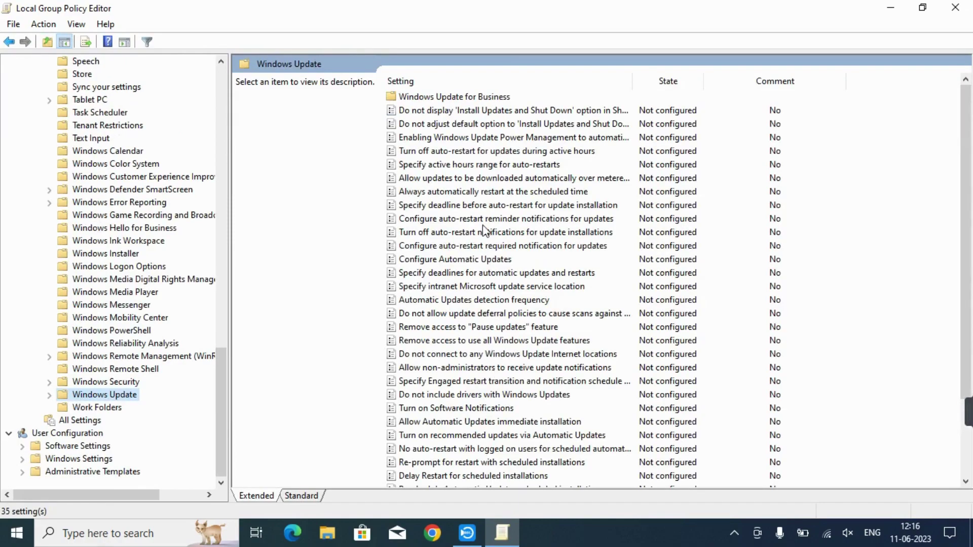
Step: Set the Configure Automatic Updates policy to Disabled and apply the change
click(541, 260)
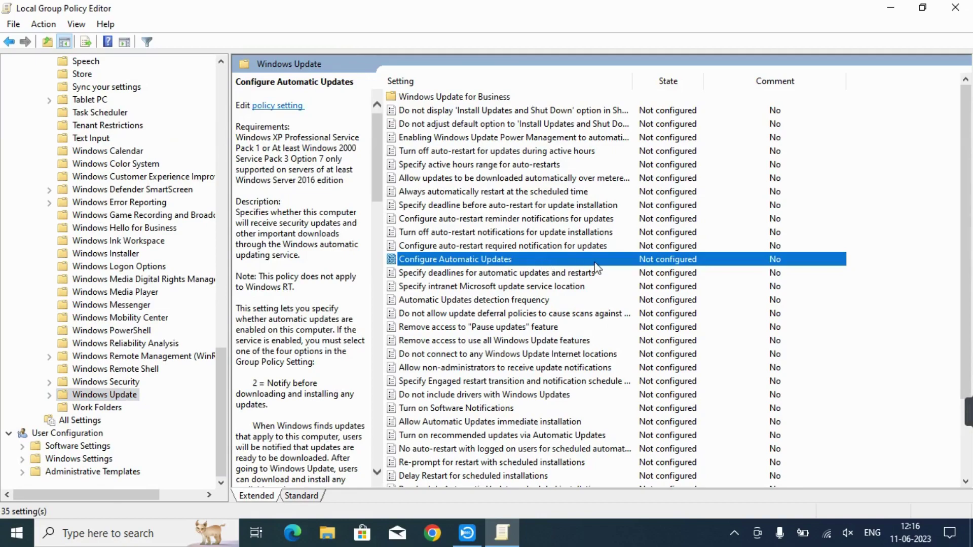
double_click(540, 260)
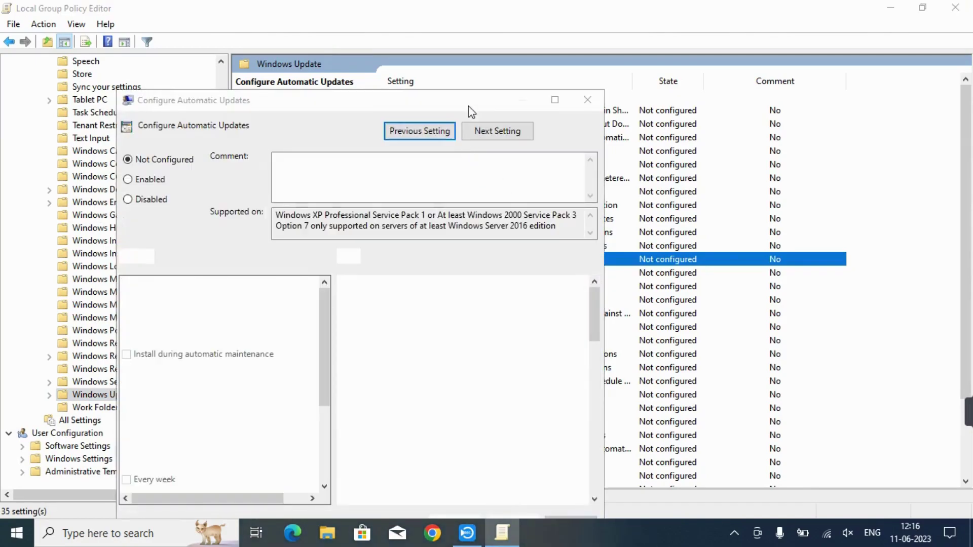
drag(468, 106, 505, 68)
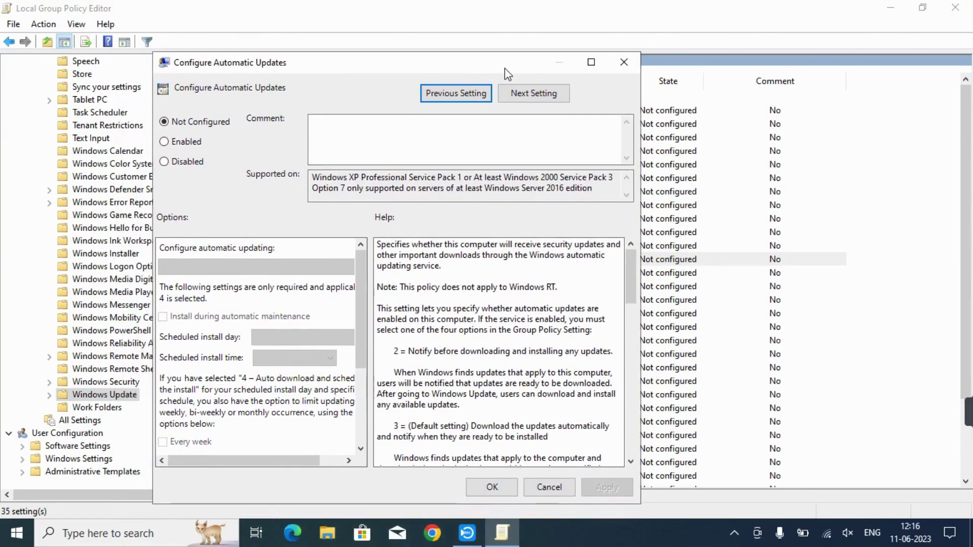
click(183, 163)
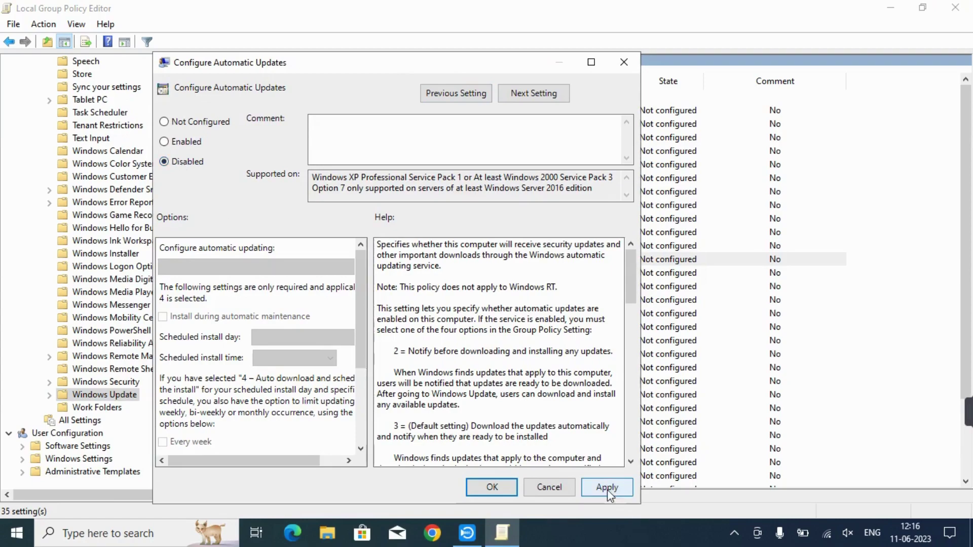
click(607, 488)
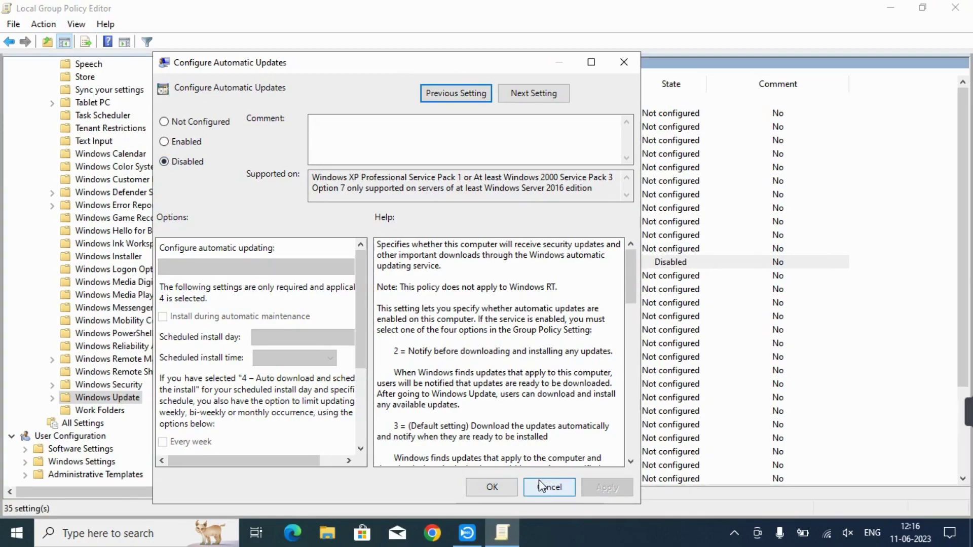
click(491, 487)
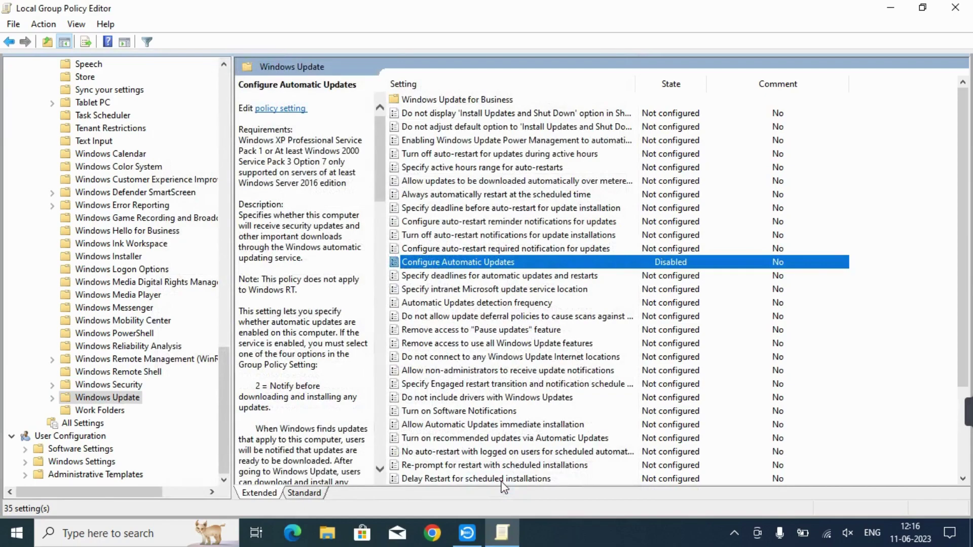
Step: Set the policy "No auto-restart with logged on users for scheduled automatic updates installations" to Enabled and apply it
scroll(503, 480, down, 1)
click(537, 413)
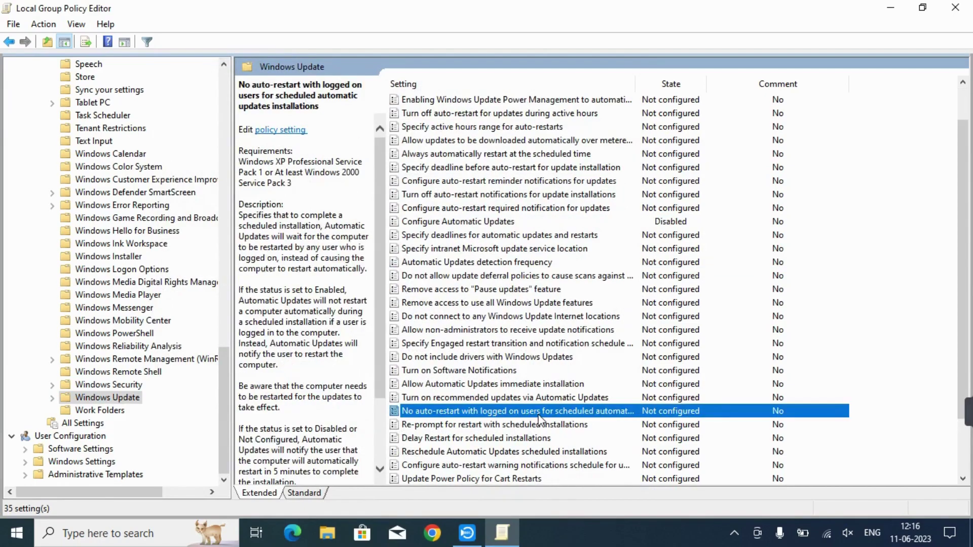
scroll(538, 419, down, 2)
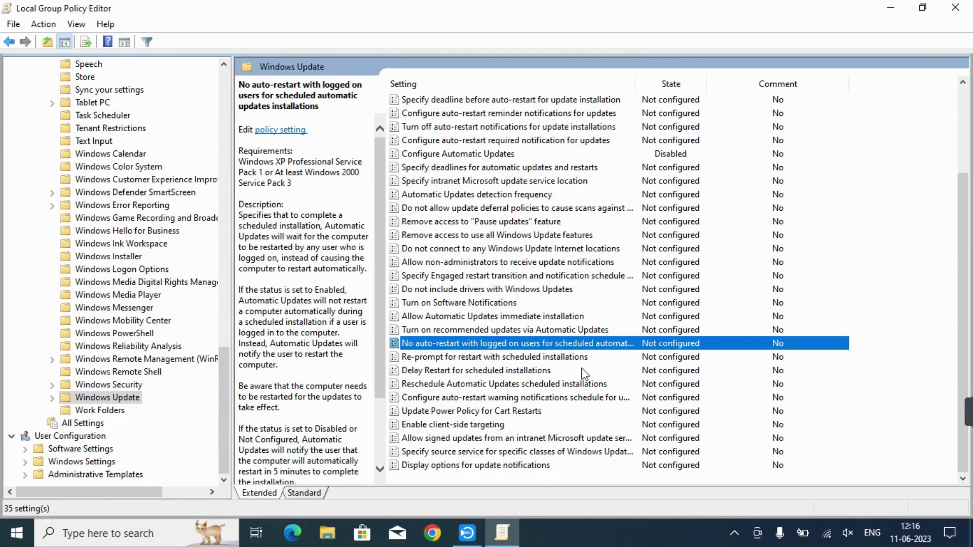
double_click(619, 344)
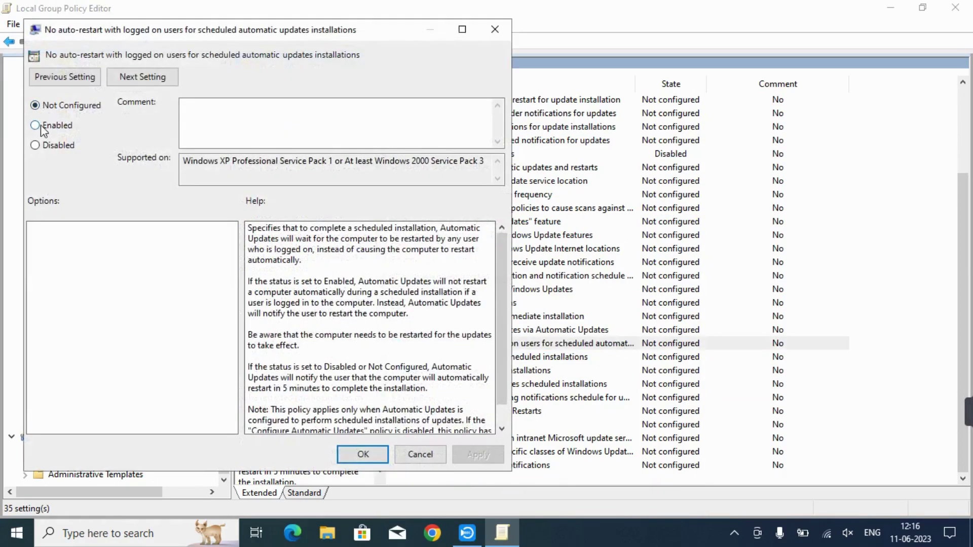
click(42, 127)
click(490, 455)
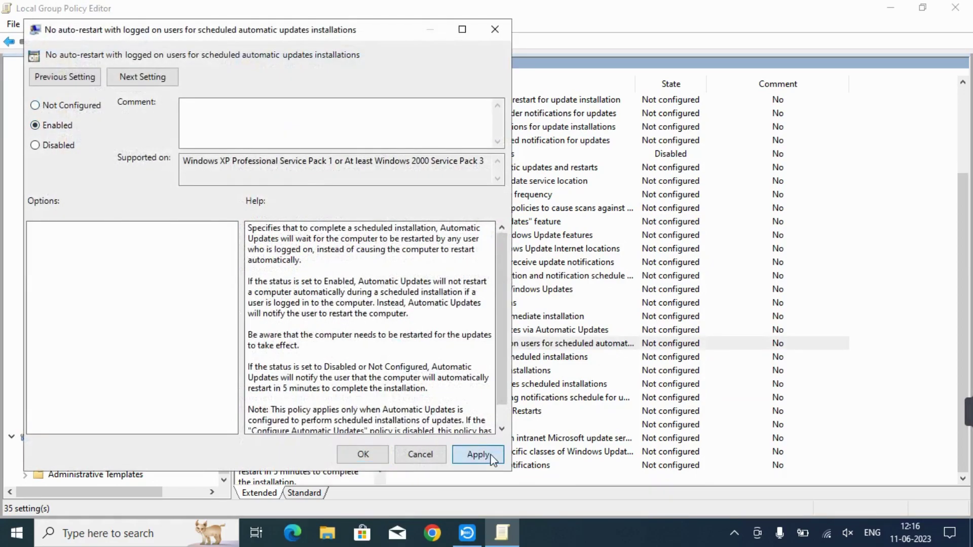
click(351, 453)
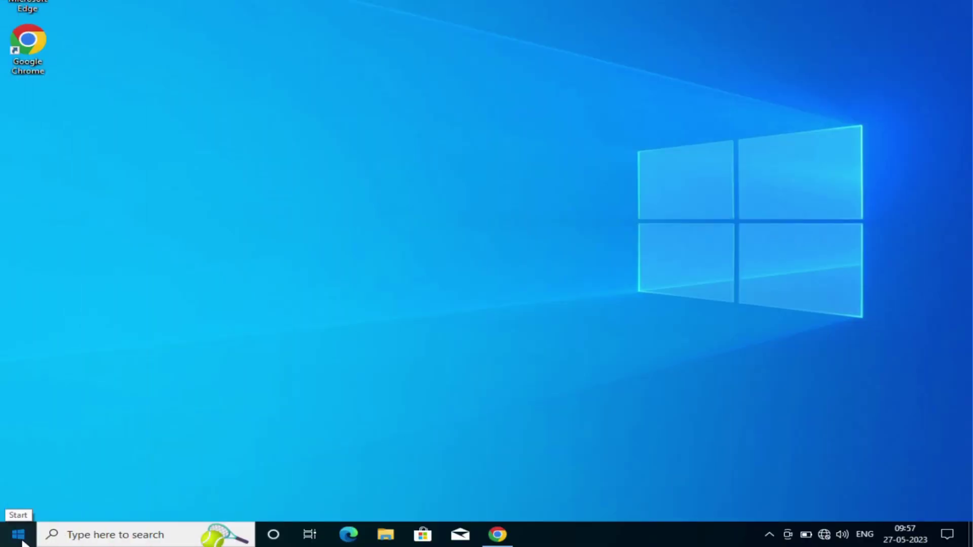
Step: Restart the computer to apply the group policy changes, choosing to restart anyway despite the other signed-in user
click(18, 535)
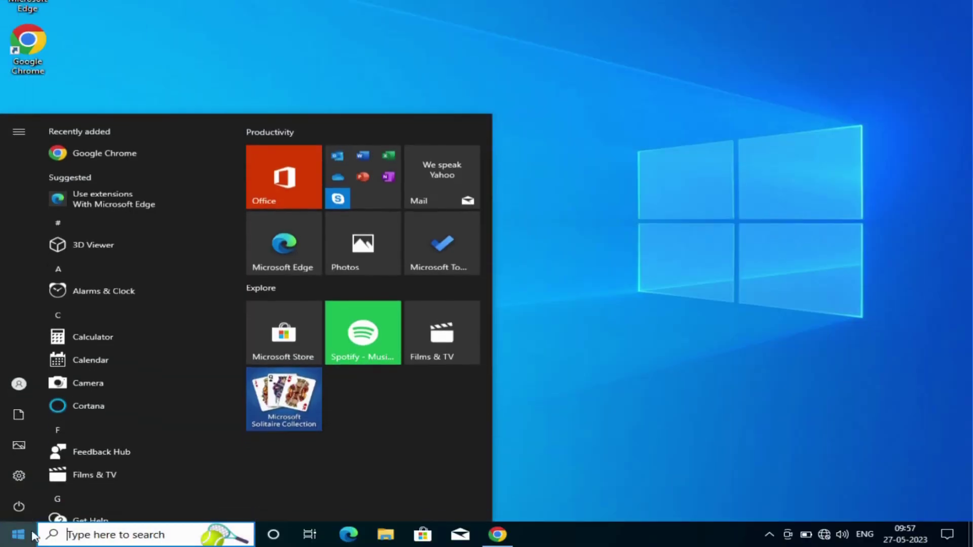
click(26, 502)
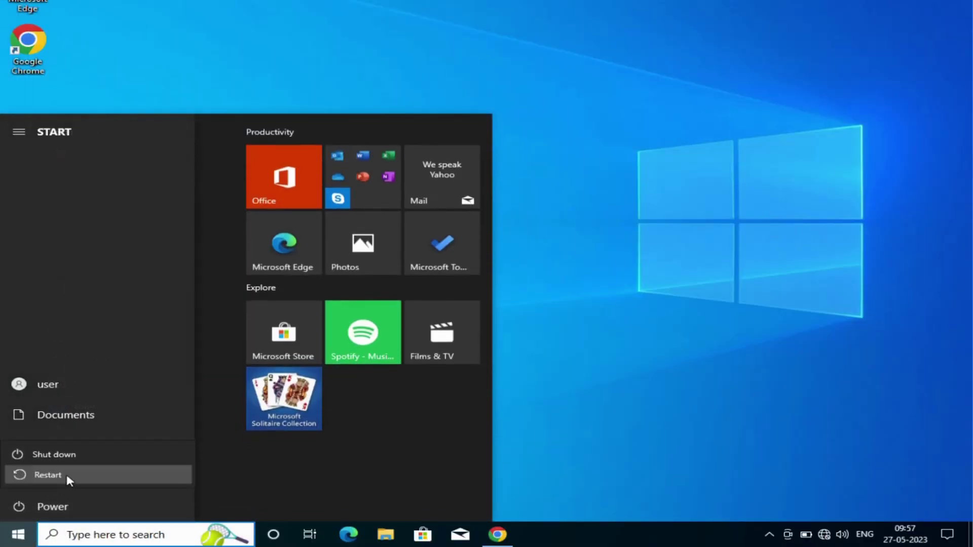
click(67, 476)
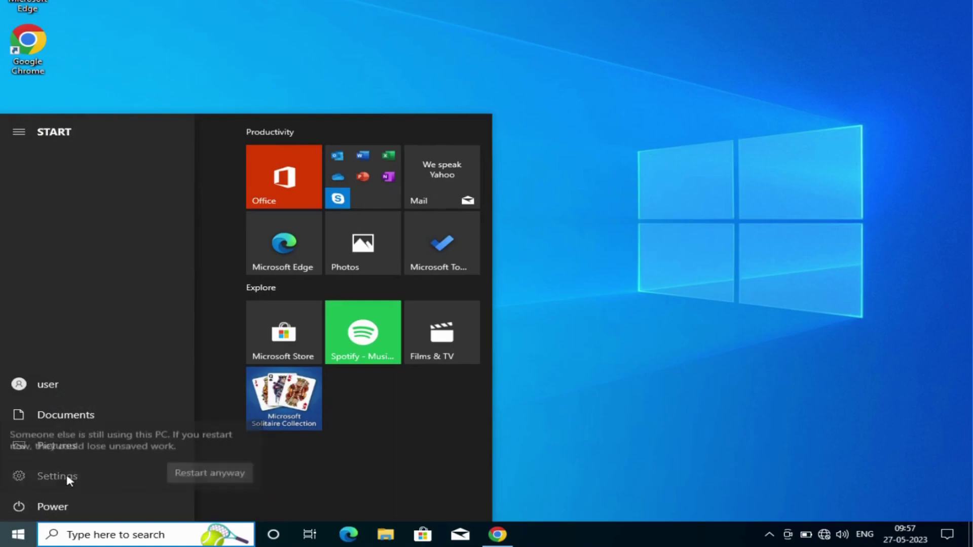
click(223, 475)
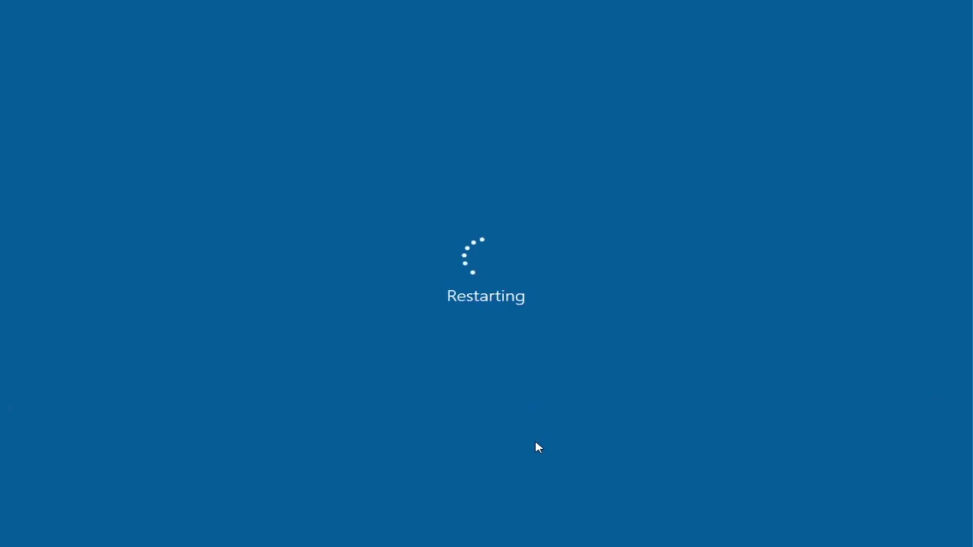